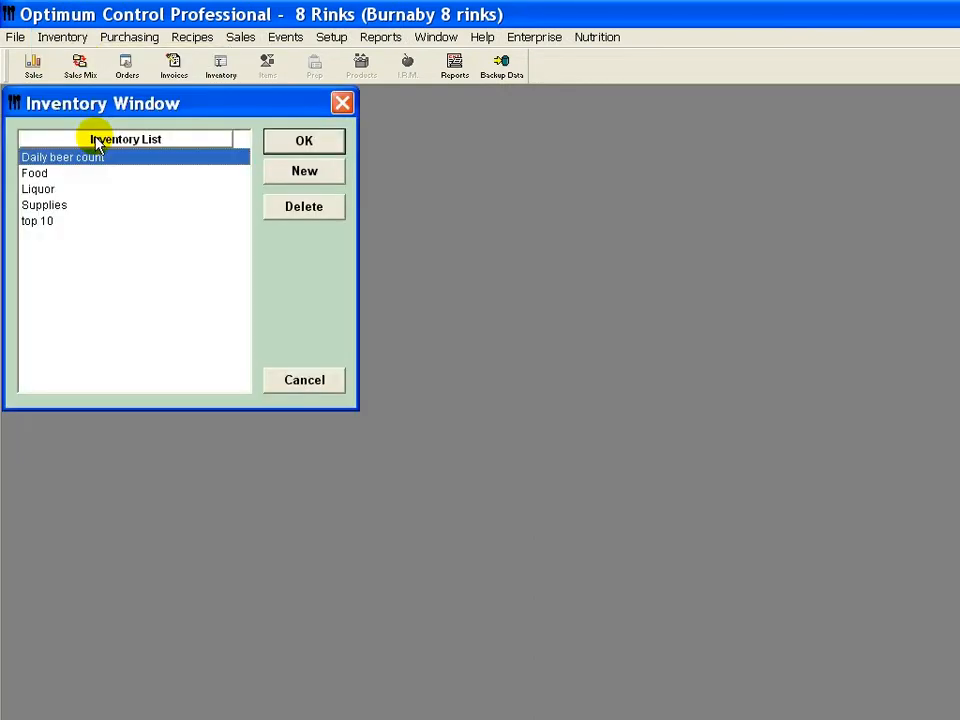
Step: Add the Bar Supplies items from Beer Nonalcolic through Water Natural Sprklg to the Food inventory list, then save and close the list
left_click(58, 172)
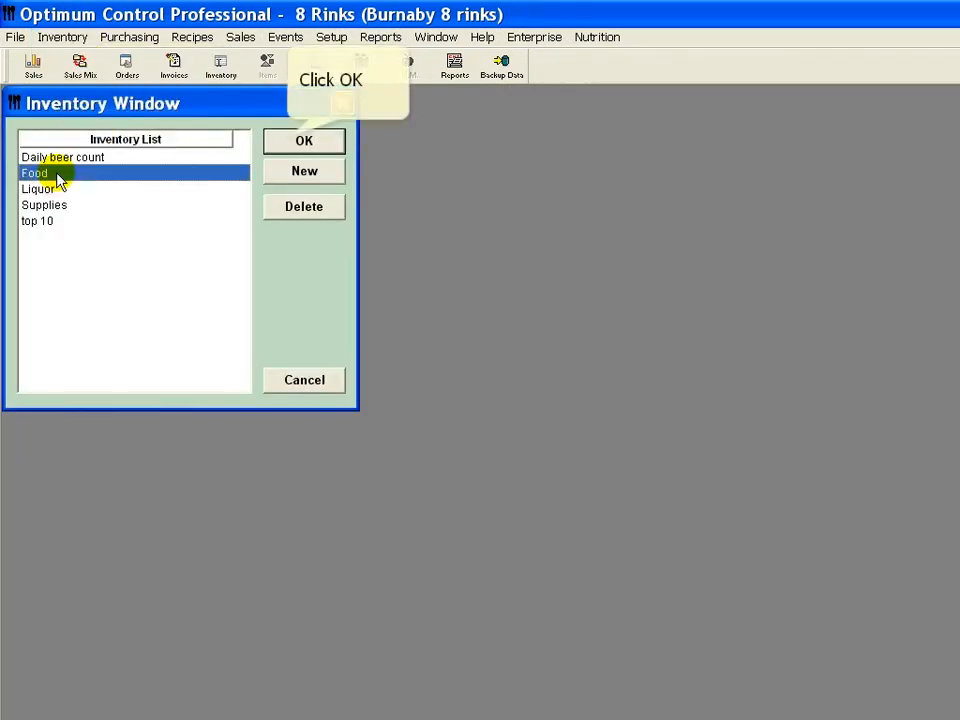
left_click(289, 142)
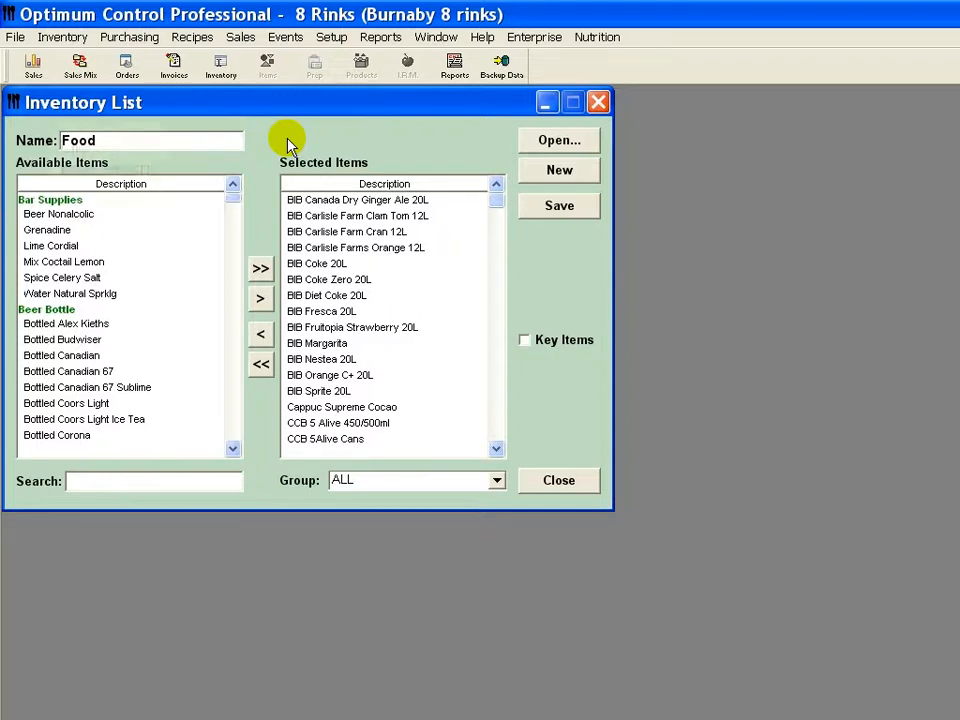
type("Food")
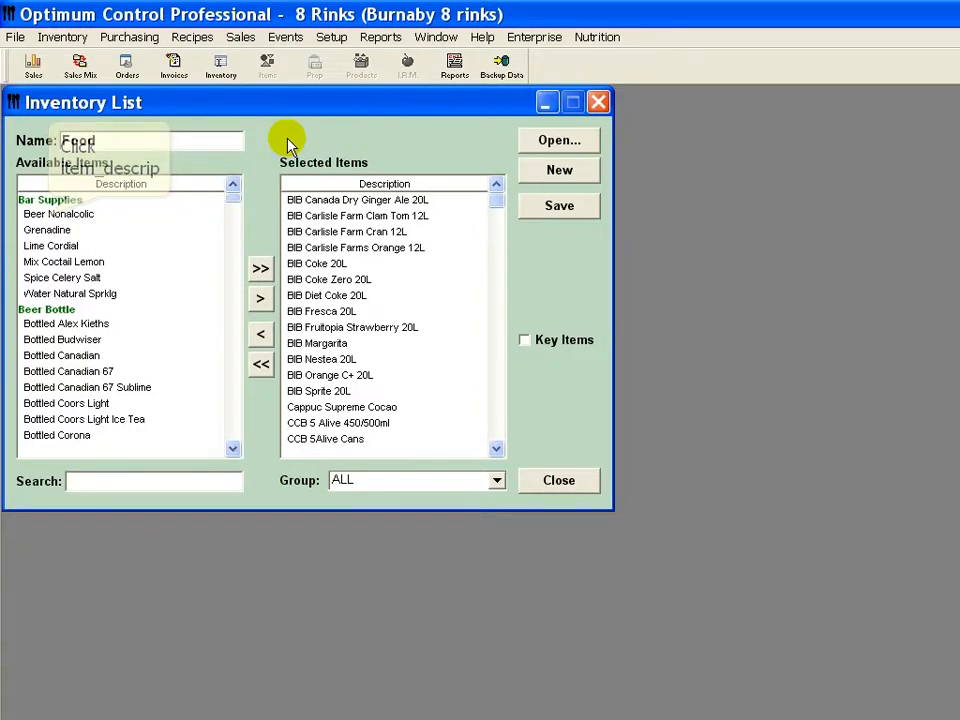
left_click(45, 214)
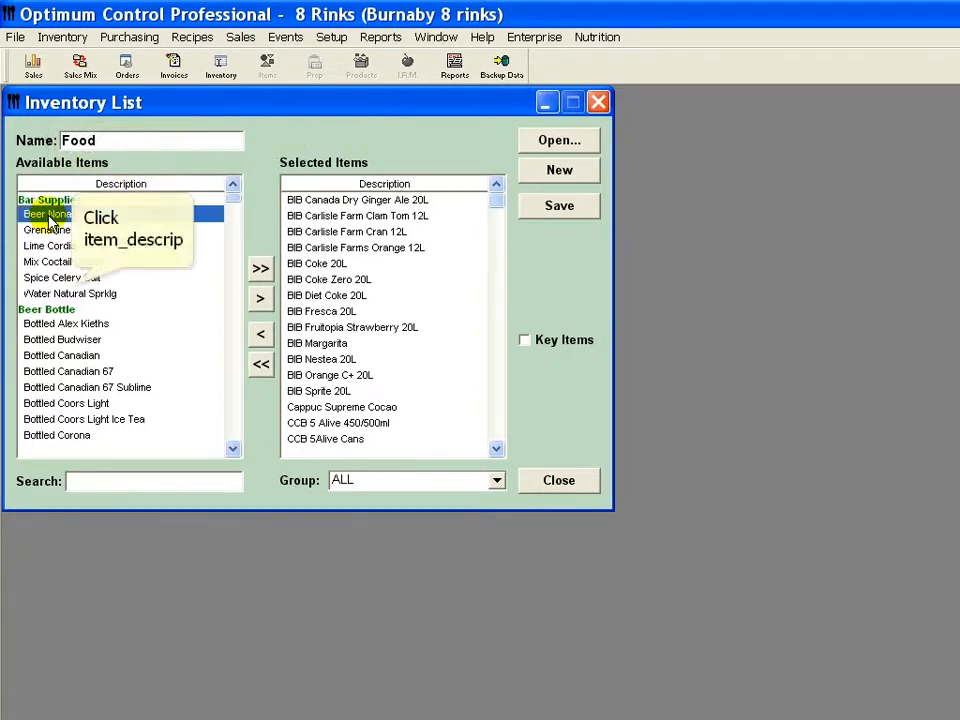
left_click(78, 294, "shift")
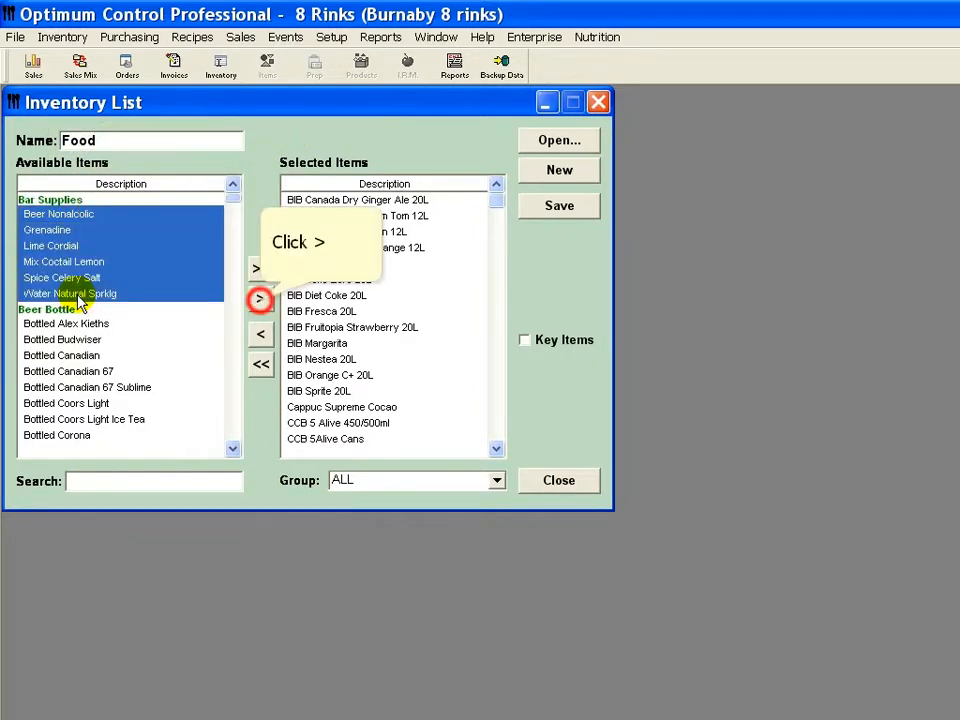
left_click(259, 299)
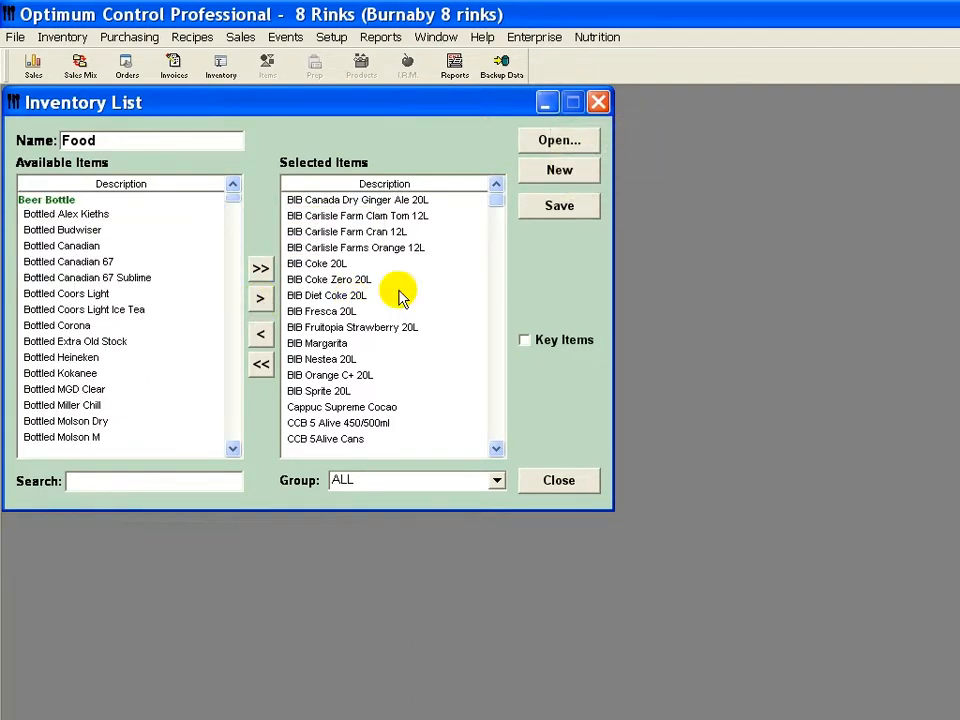
left_click(553, 210)
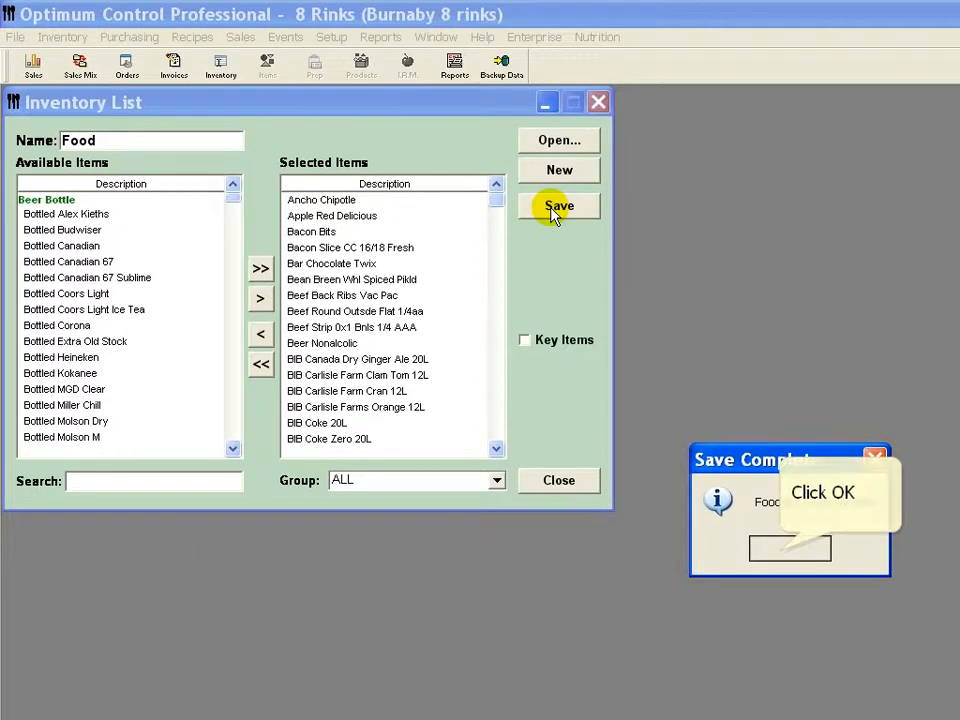
left_click(789, 549)
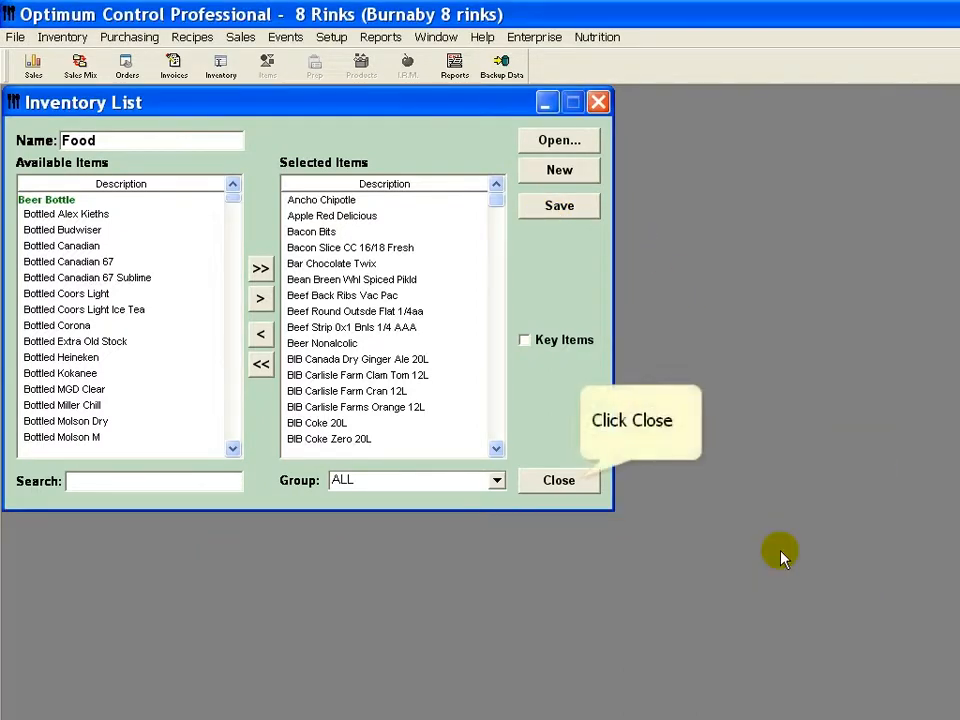
left_click(576, 479)
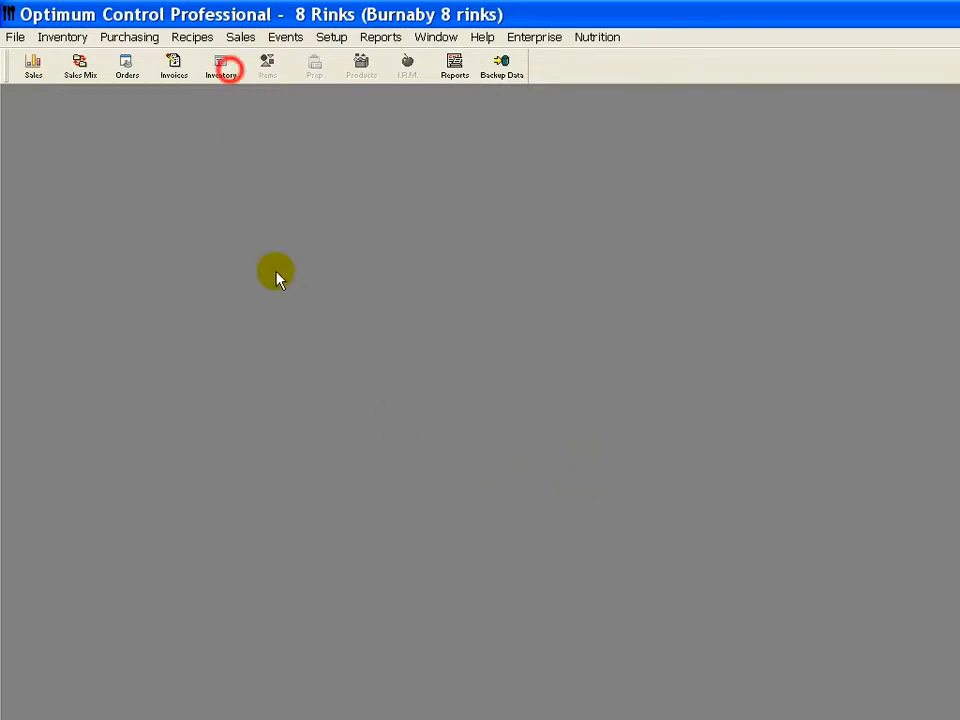
Step: Create a new inventory for July 1, 2012 using the Daily beer count inventory list, and close its countsheet
left_click(230, 74)
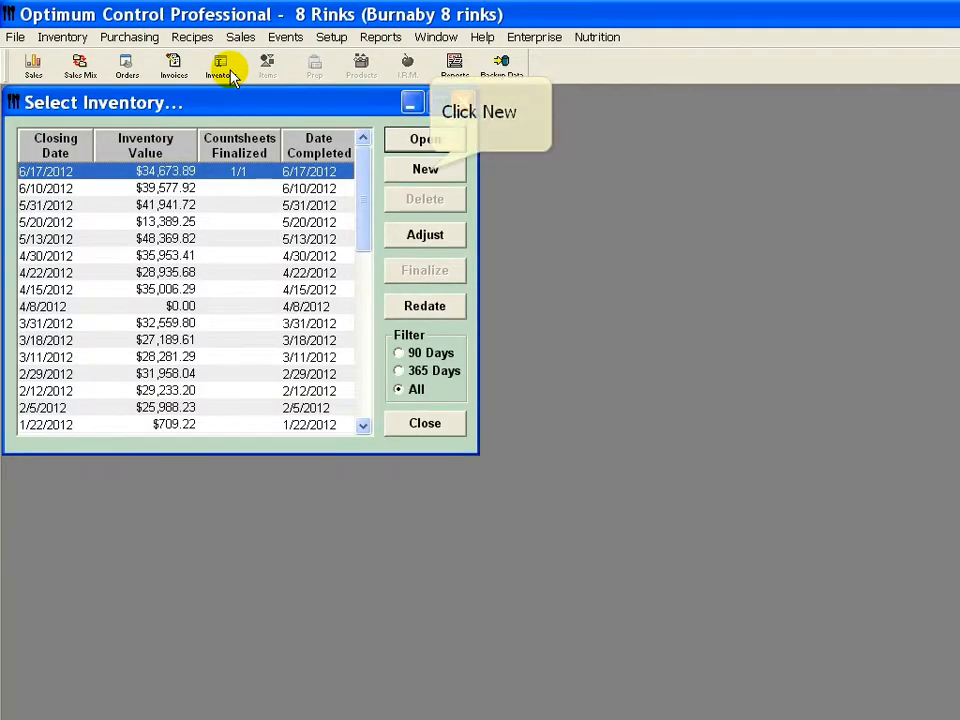
left_click(430, 174)
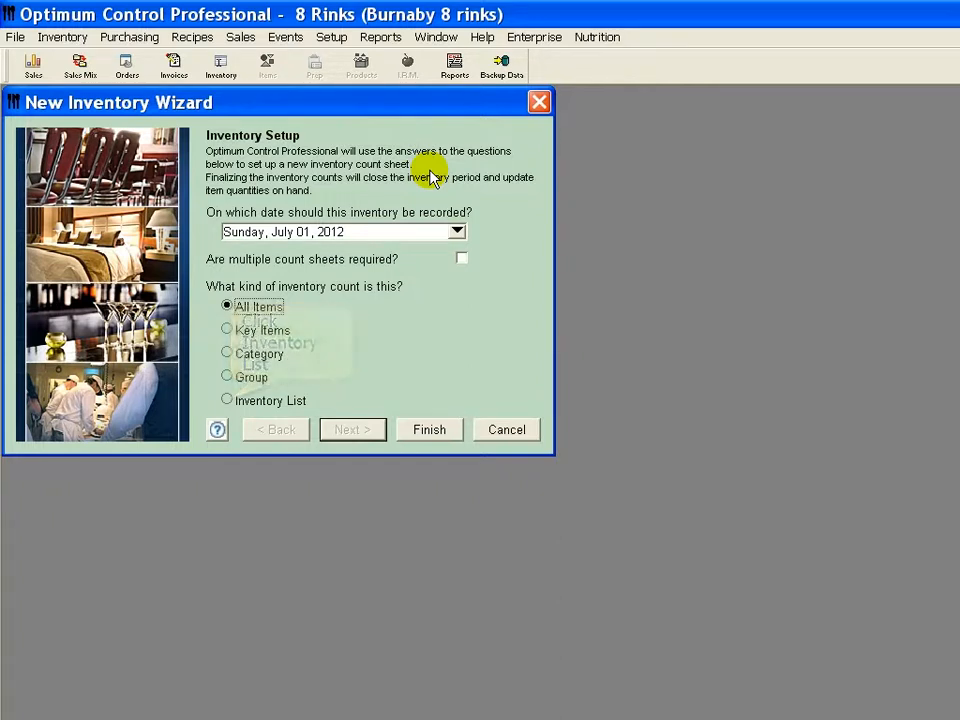
left_click(226, 399)
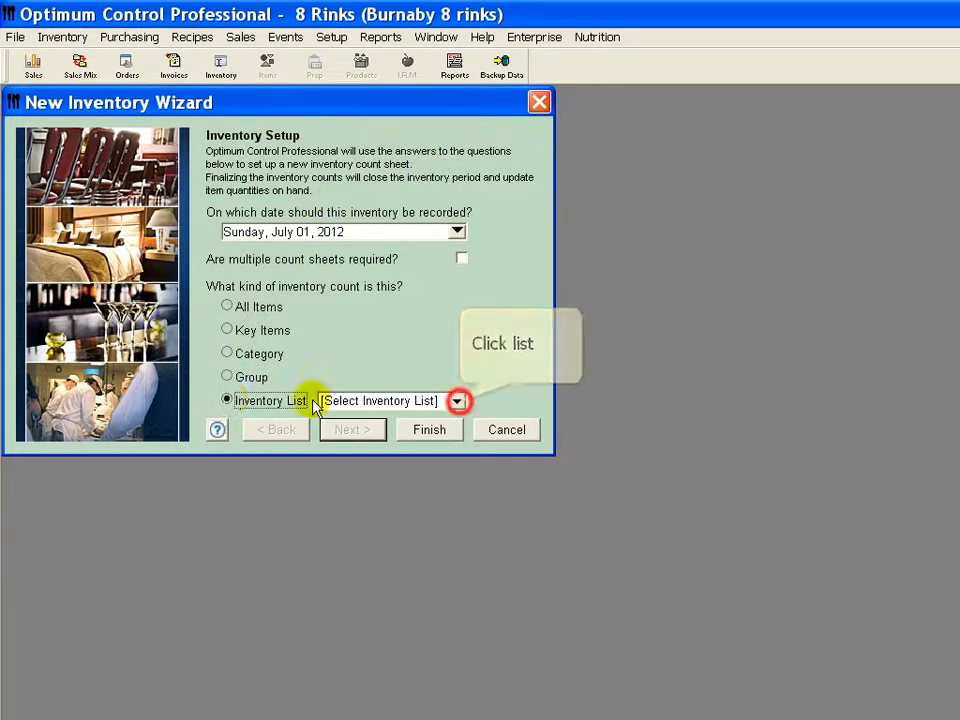
left_click(456, 401)
left_click(405, 435)
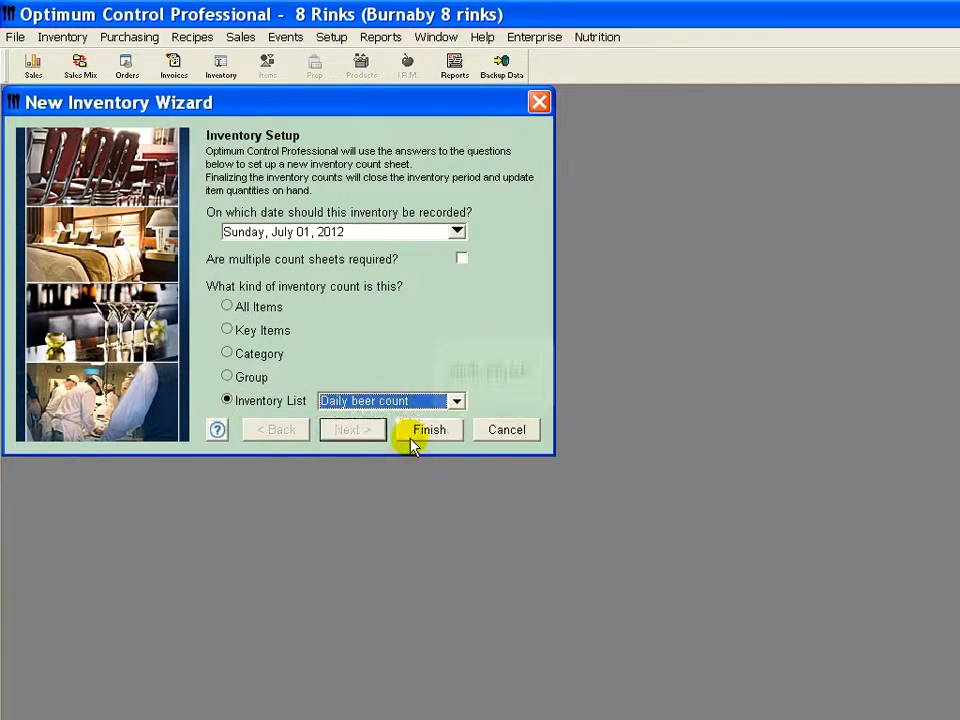
left_click(413, 441)
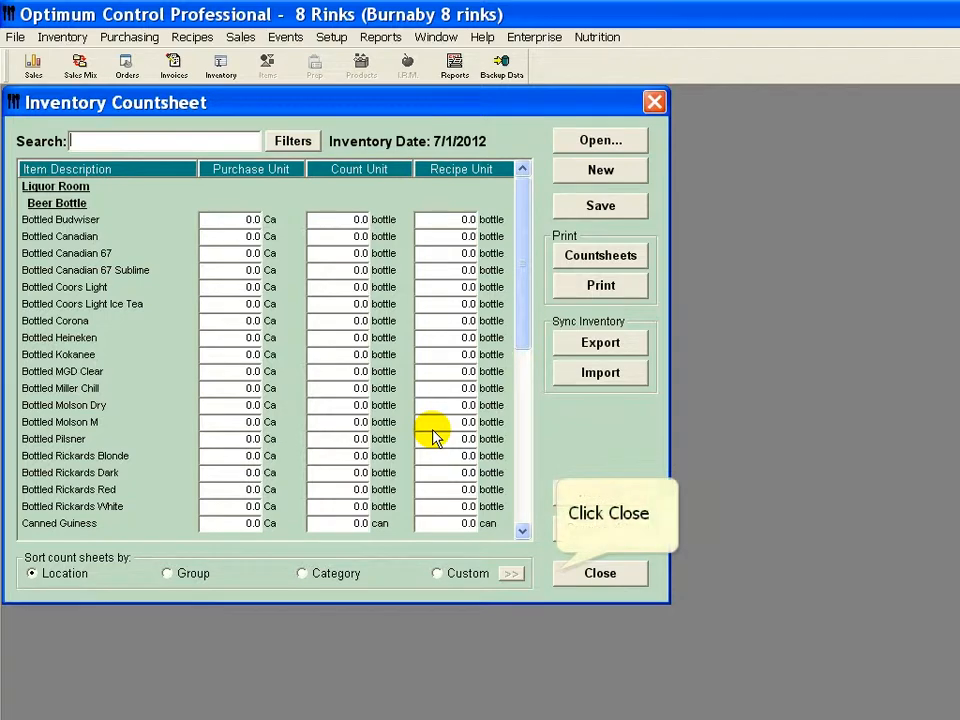
left_click(558, 573)
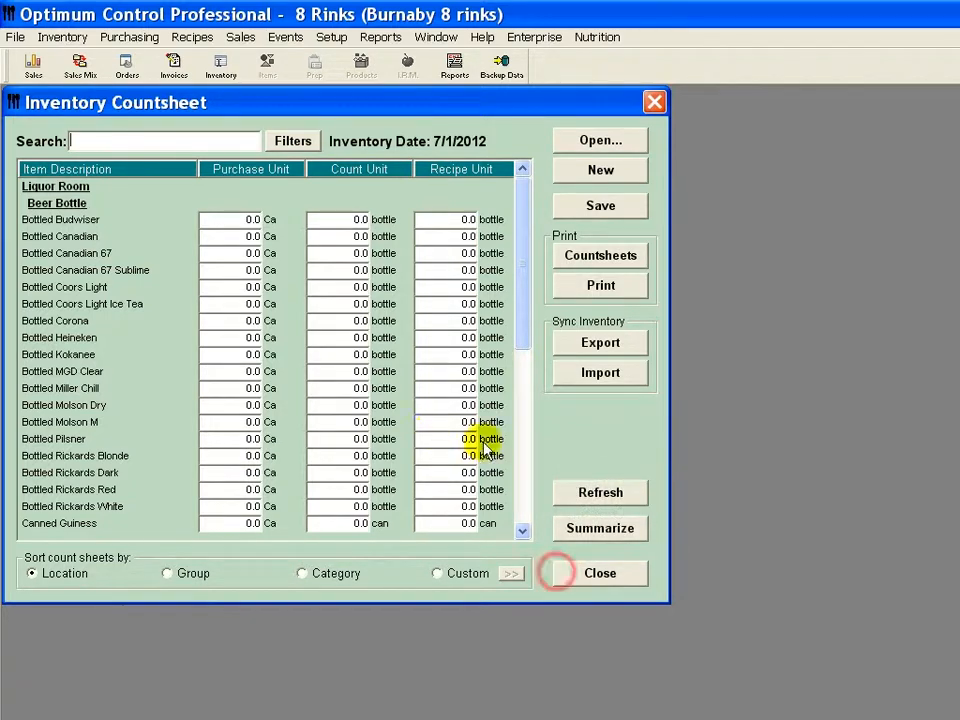
left_click(833, 548)
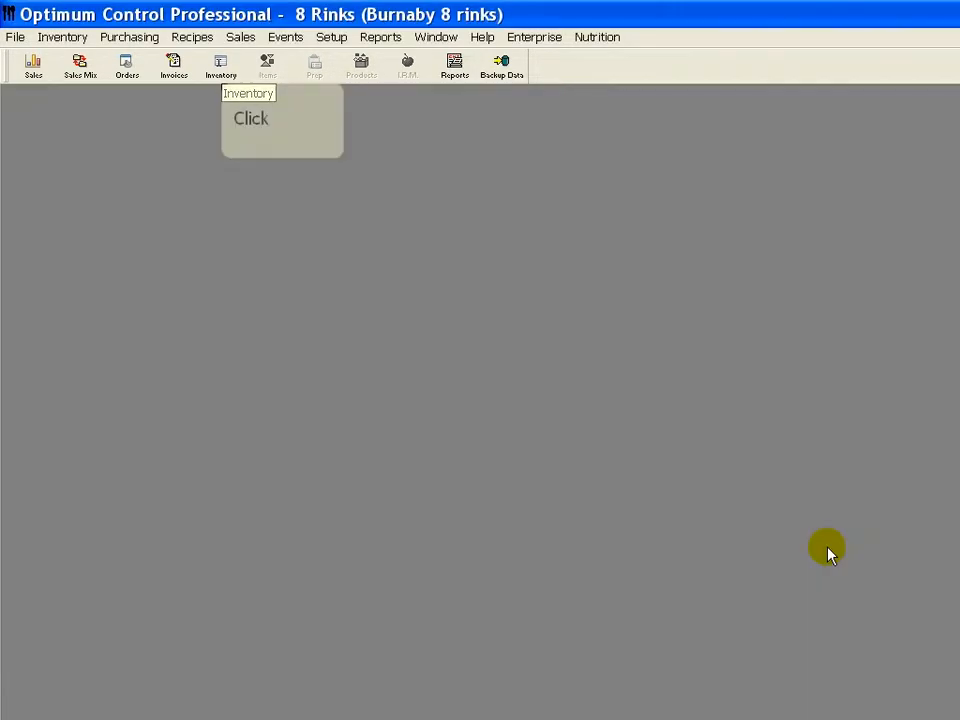
Step: Set up another new inventory dated July 2, 2012 with multiple count sheets based on inventory lists
left_click(221, 64)
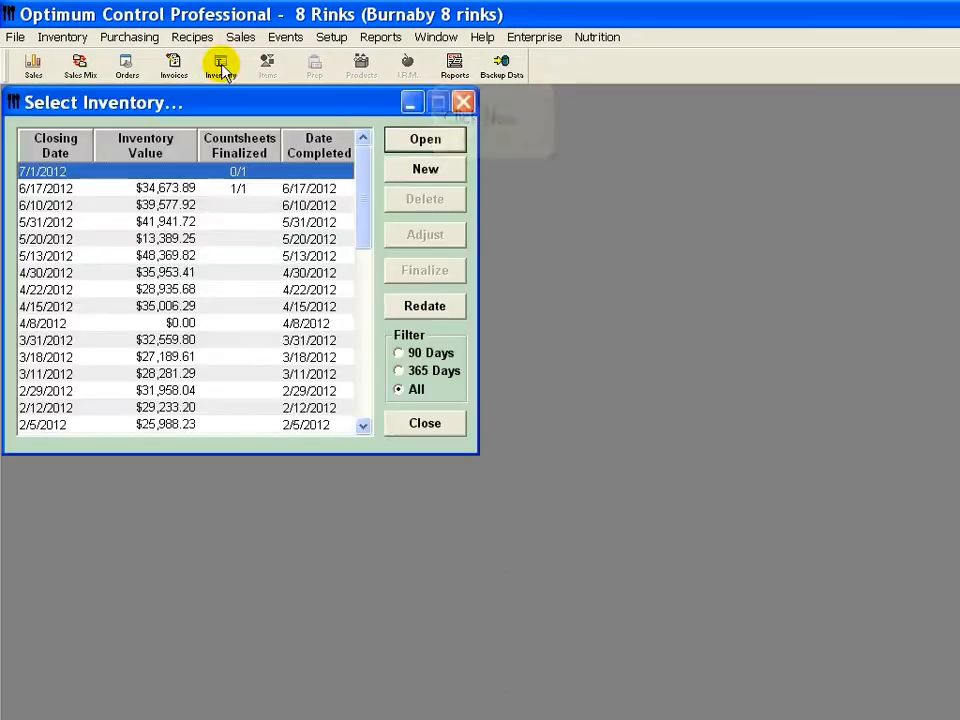
left_click(428, 171)
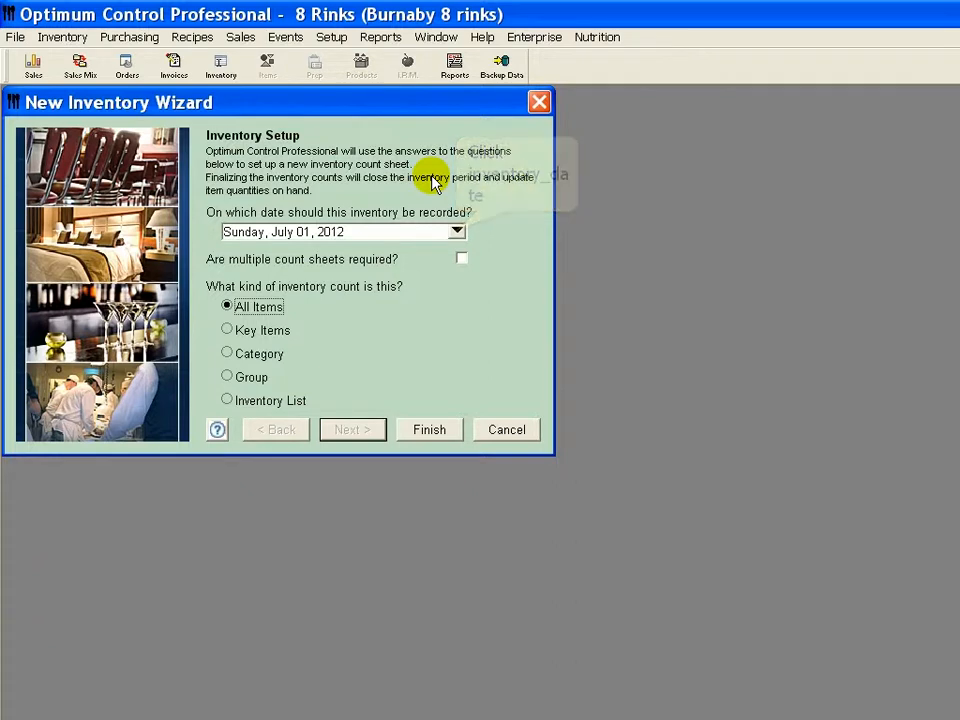
left_click(456, 231)
left_click(260, 305)
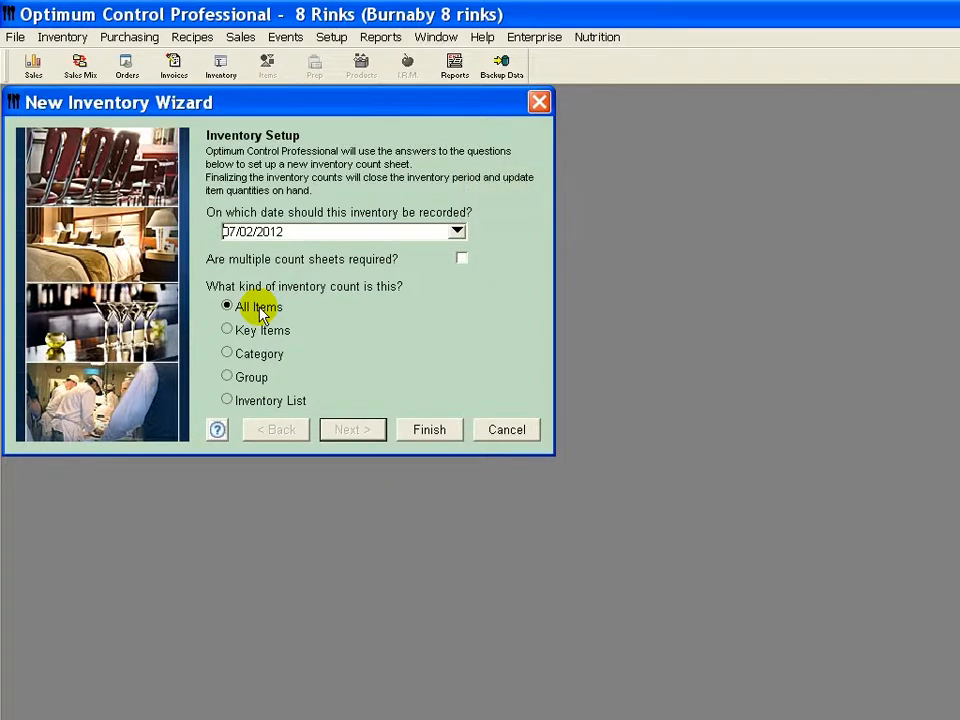
left_click(462, 259)
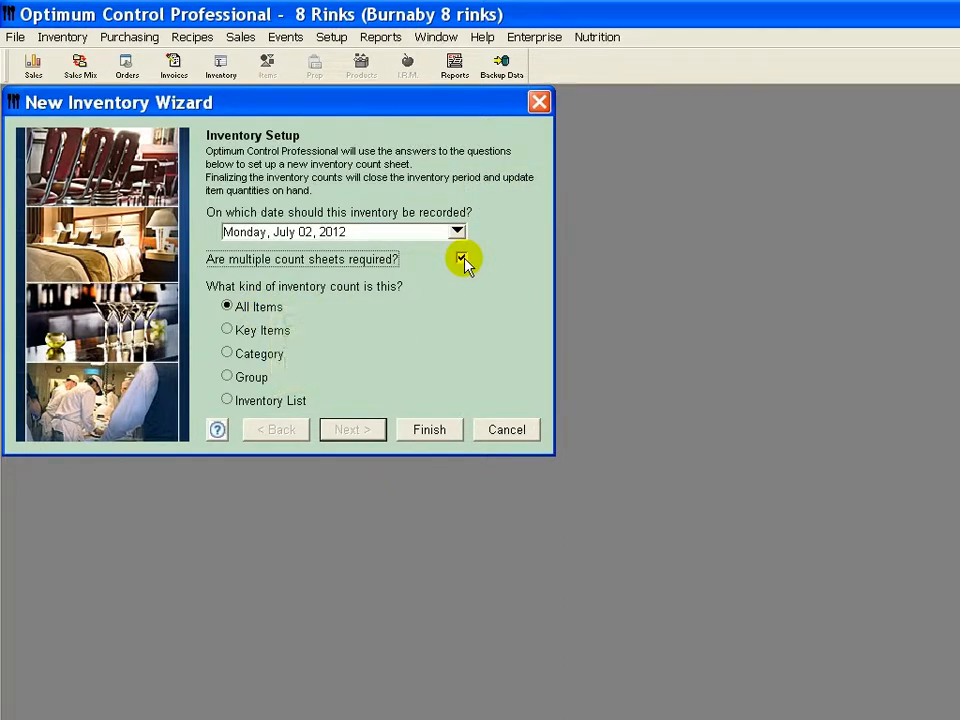
left_click(270, 402)
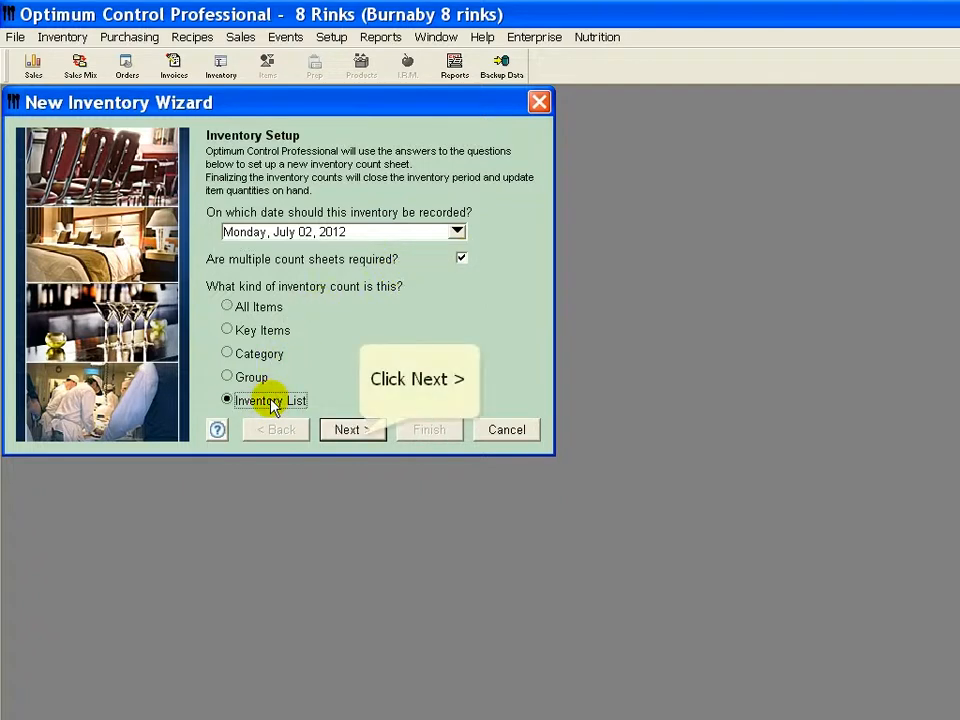
left_click(358, 434)
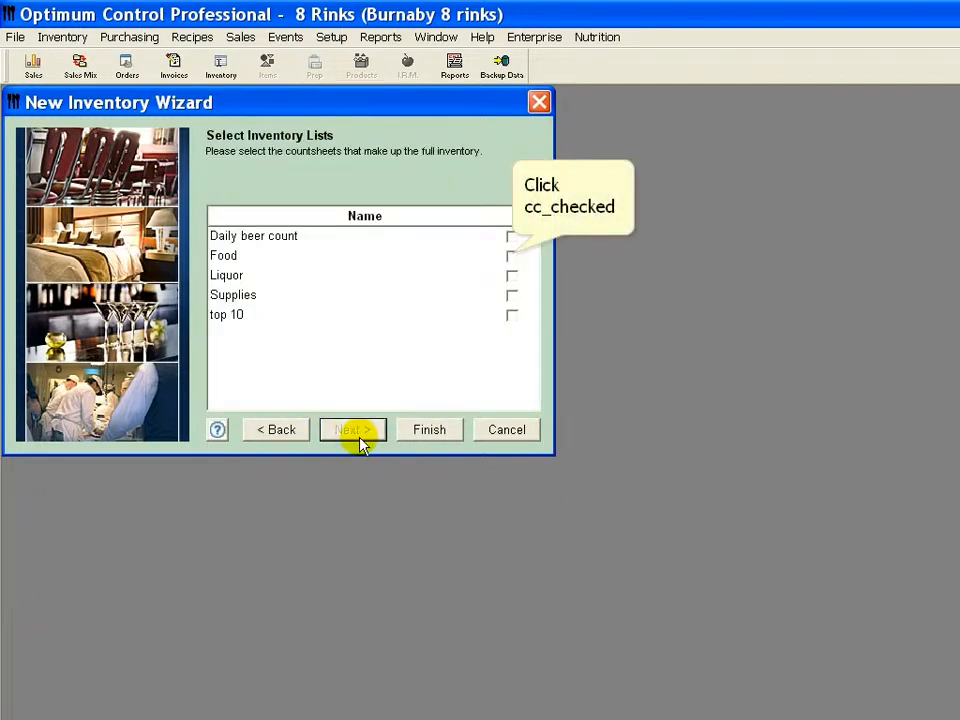
Step: Include the Food, Liquor and Supplies countsheets in the inventory and finish the wizard
left_click(511, 257)
left_click(511, 275)
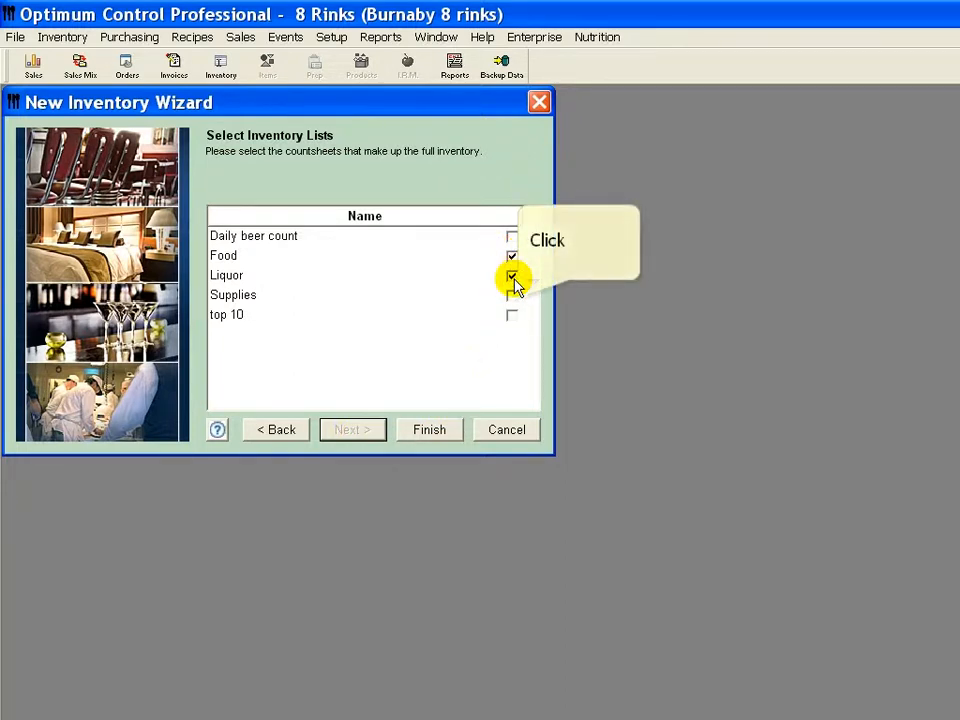
left_click(512, 296)
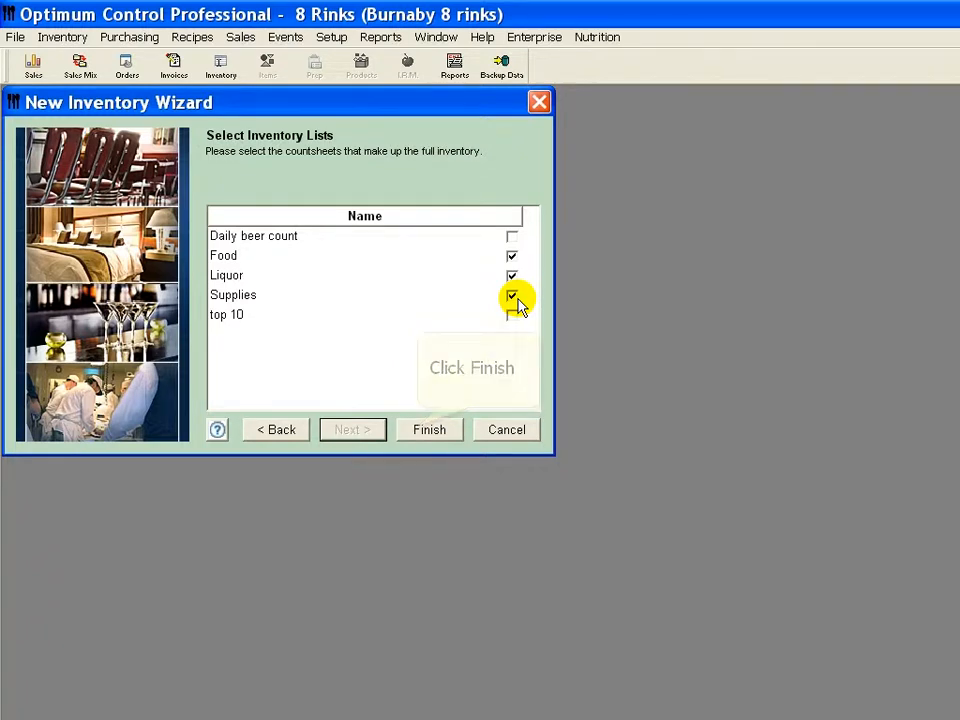
left_click(424, 432)
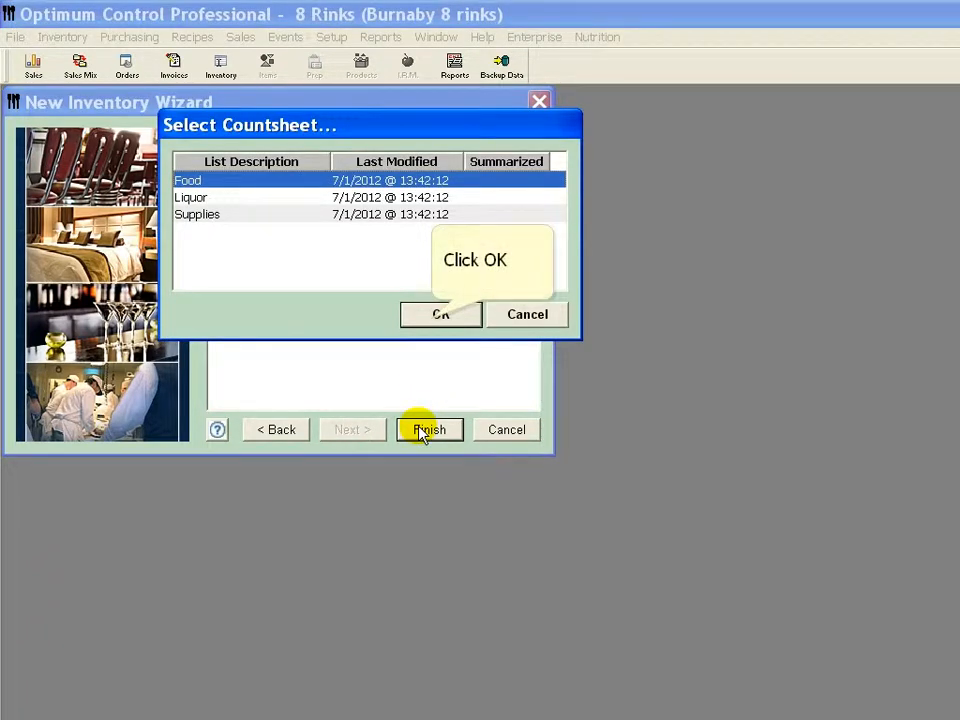
Step: Open the Food countsheet and view its printable count sheet preview, then close the preview
left_click(434, 322)
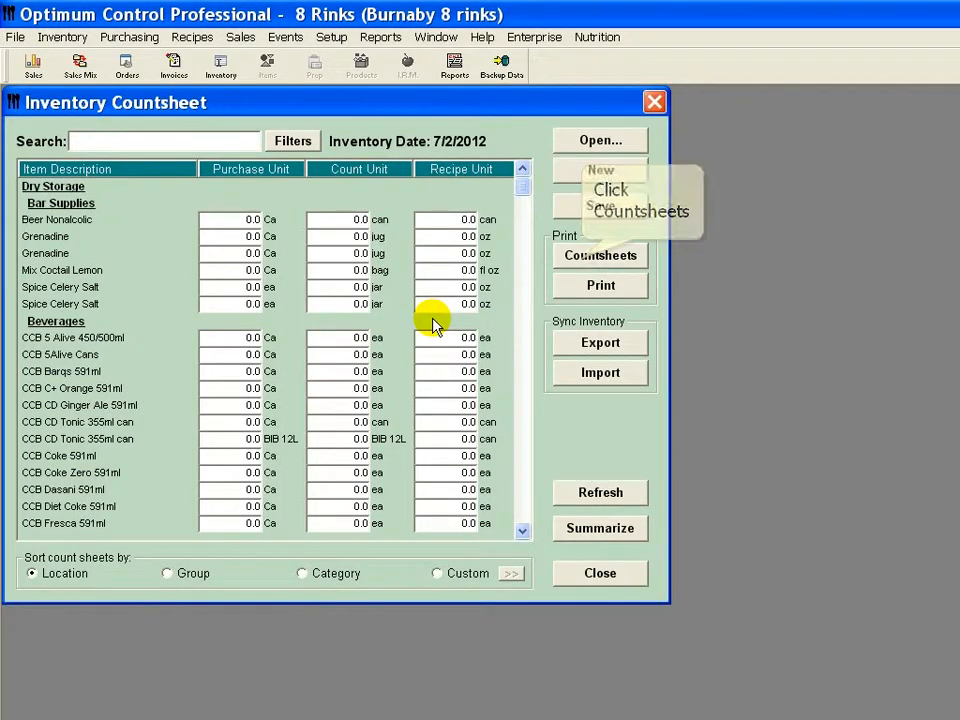
left_click(582, 256)
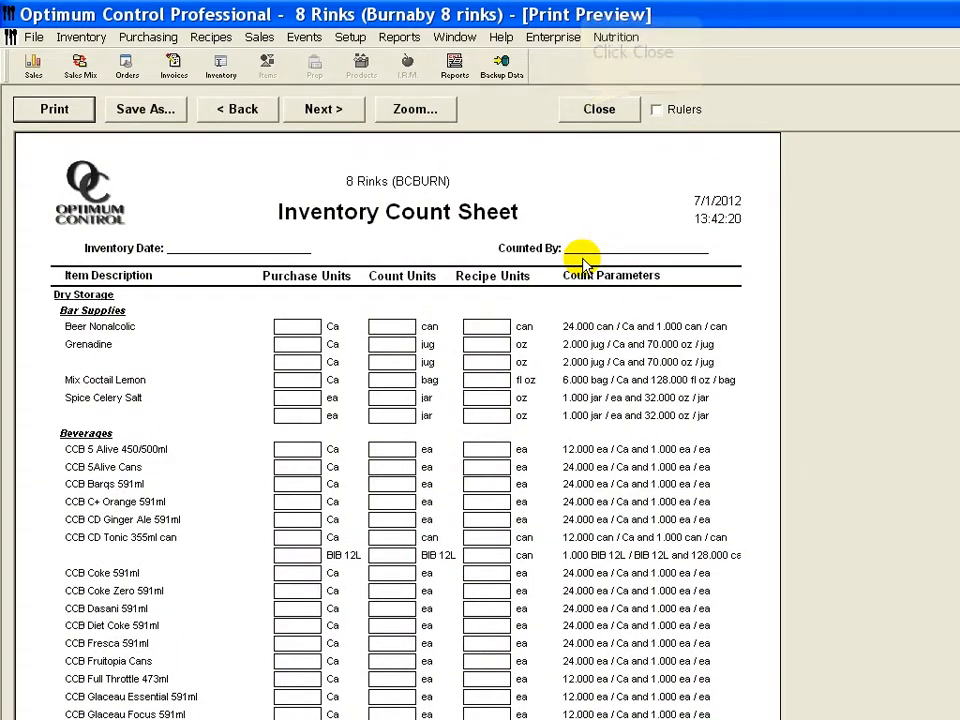
left_click(594, 108)
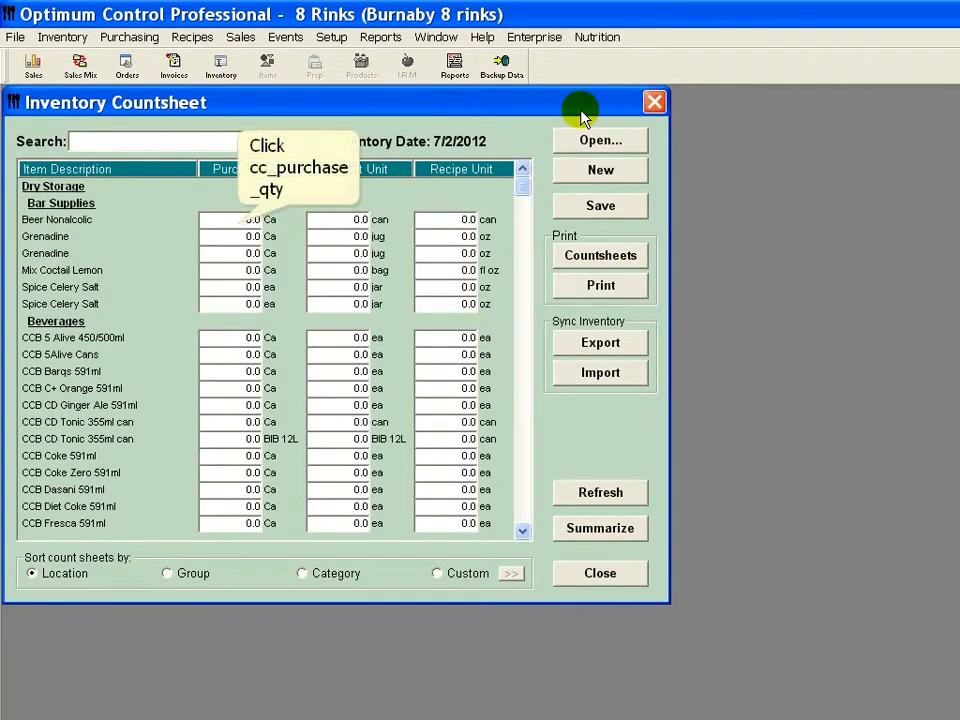
Step: Enter 1 purchase unit for Beer Nonalcolic and the first Grenadine row, and 2 count units for both Spice Celery Salt rows
left_click(242, 219)
type("1")
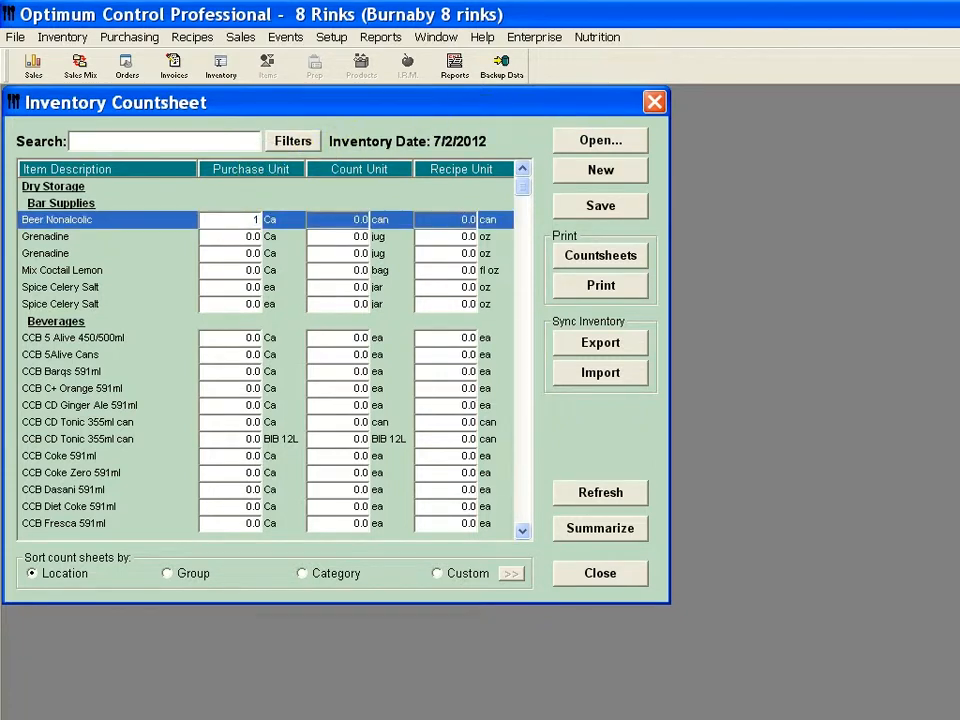
key("Return")
type("1")
key("Return")
left_click(321, 287)
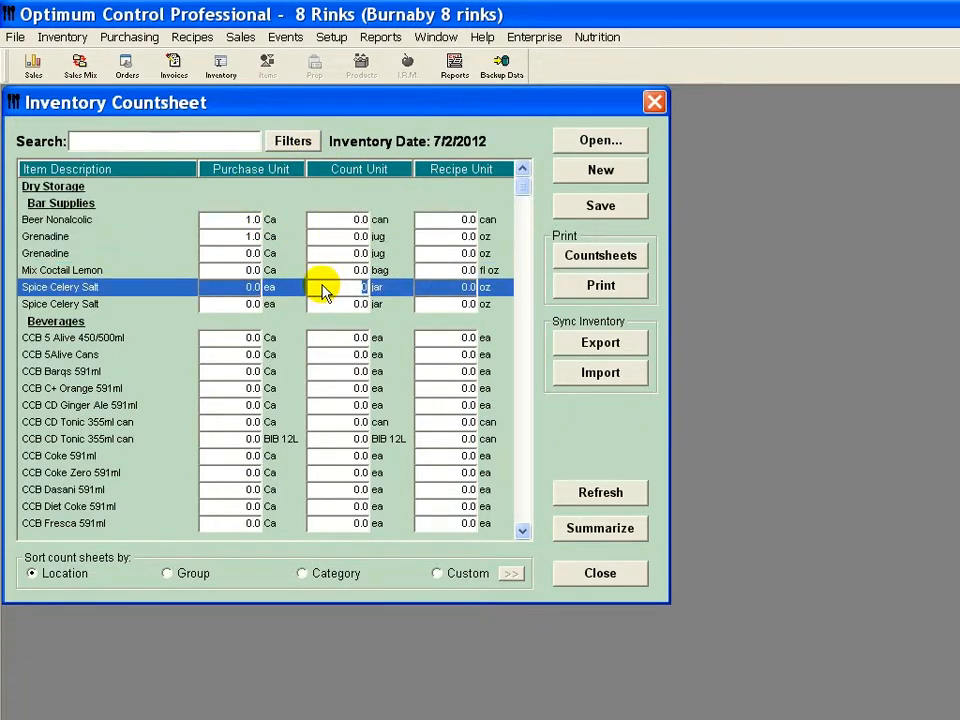
type("2")
key("Return")
type("2")
key("Return")
Step: Enter count units of 52 for both CCB 5 Alive items, 5 for Barqs, 2 for C+ Orange and 5 for CD Ginger Ale, and save
type("52")
key("Return")
type("525")
key("Return")
type("2")
key("Return")
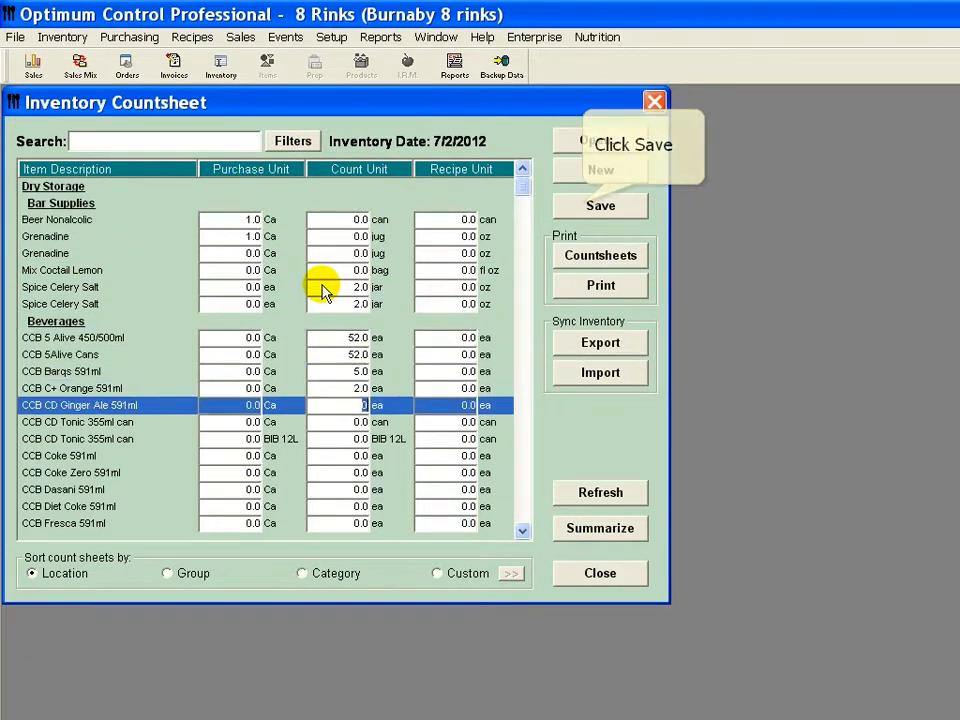
type("5")
left_click(586, 208)
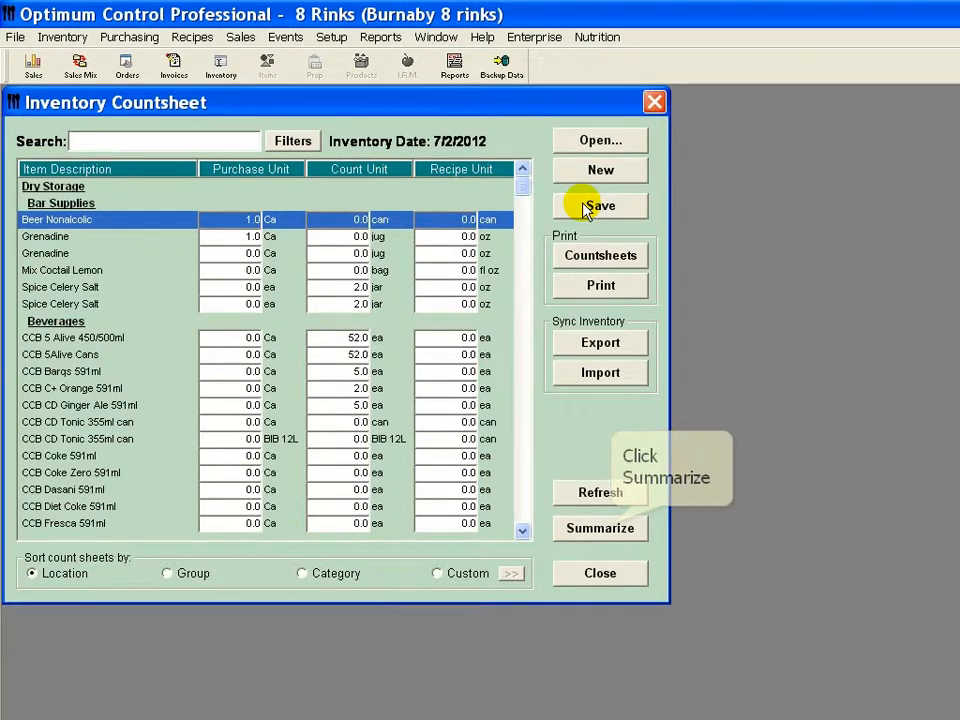
Step: Summarize the Food countsheet, answering Yes that all invoices, Sales Mix, Daily Sales and Waste are entered to date
left_click(610, 530)
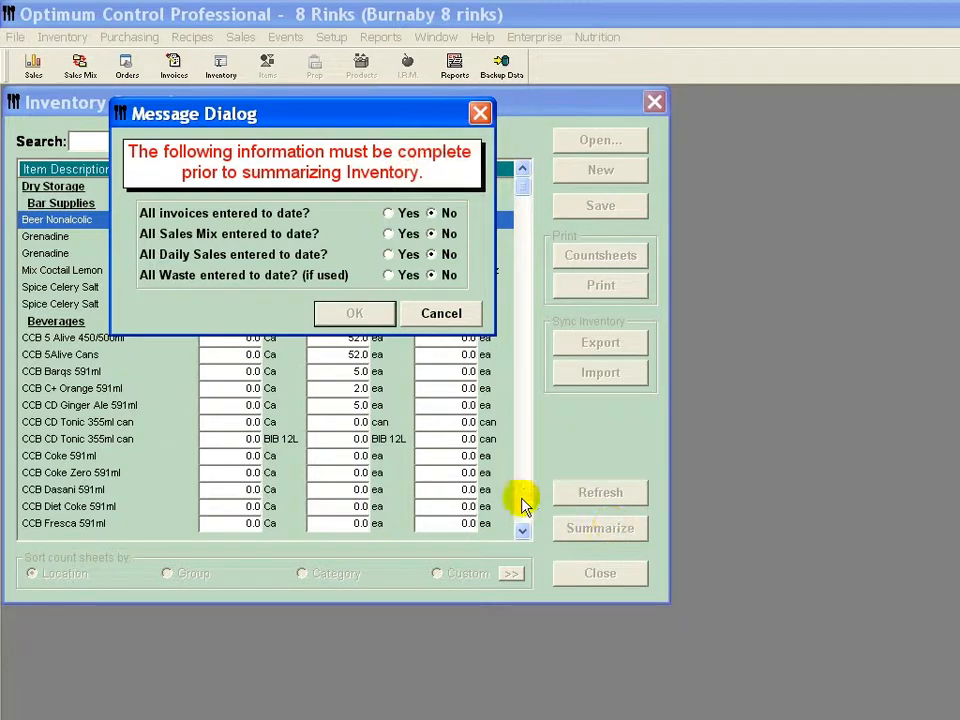
left_click(389, 214)
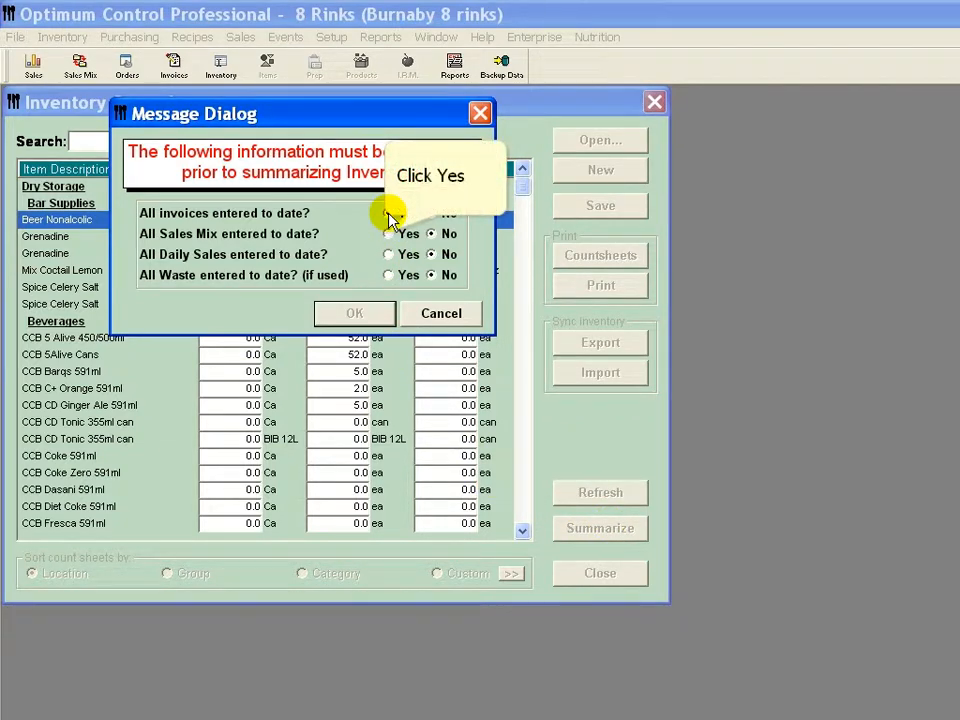
left_click(388, 234)
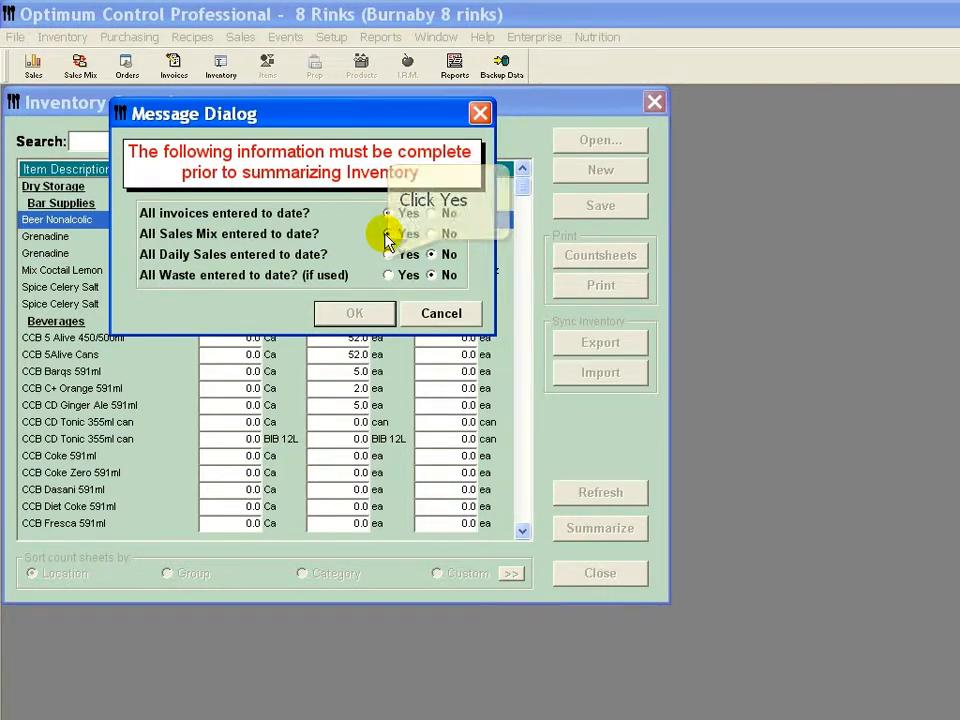
left_click(388, 254)
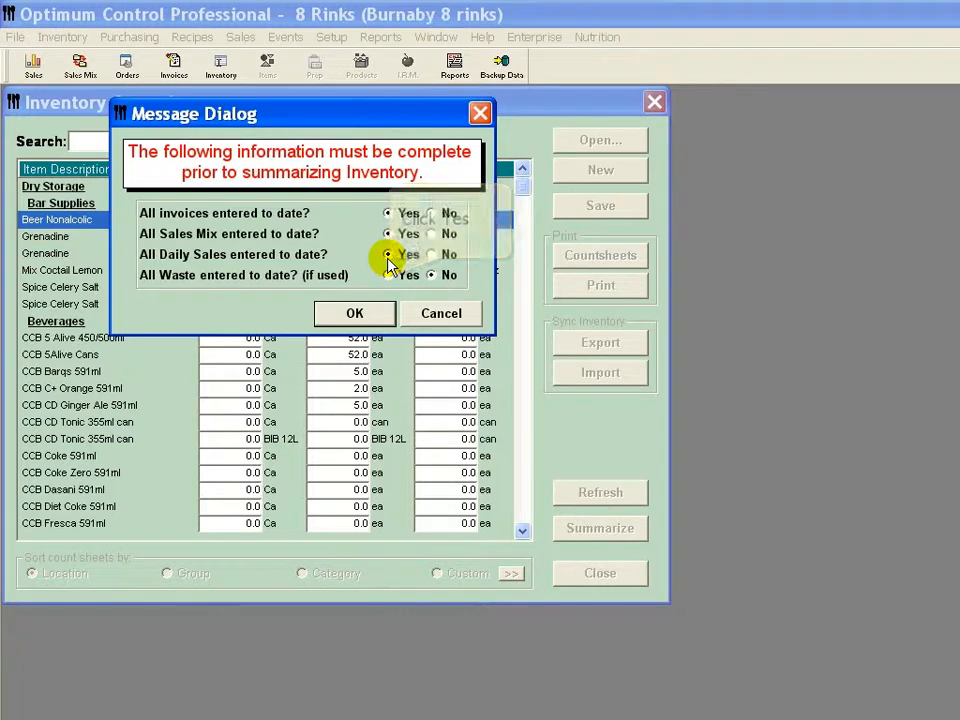
left_click(388, 276)
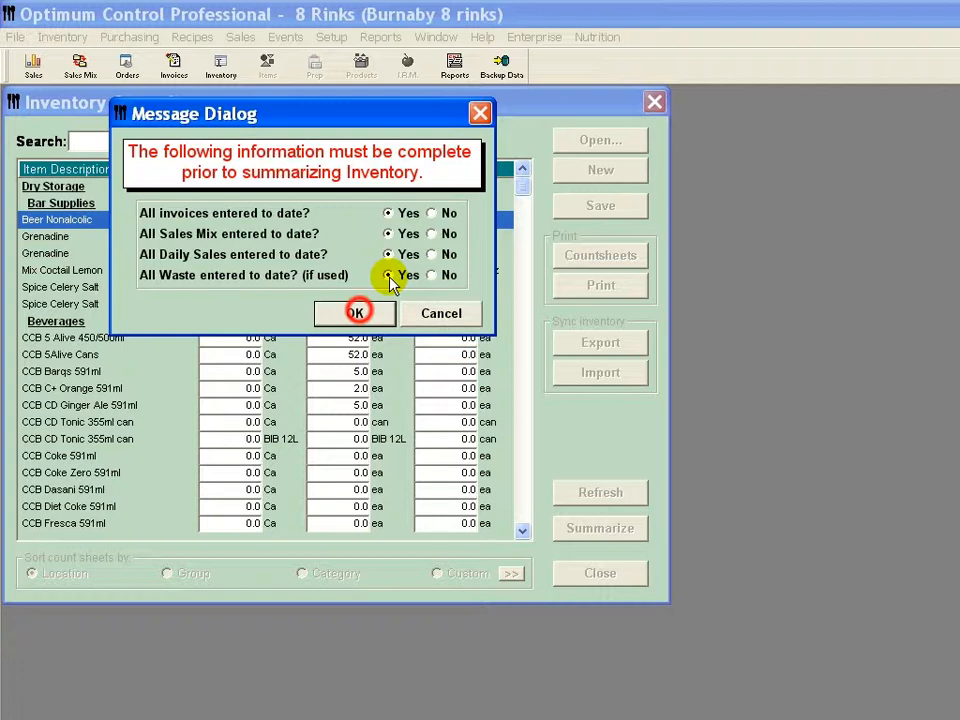
left_click(362, 315)
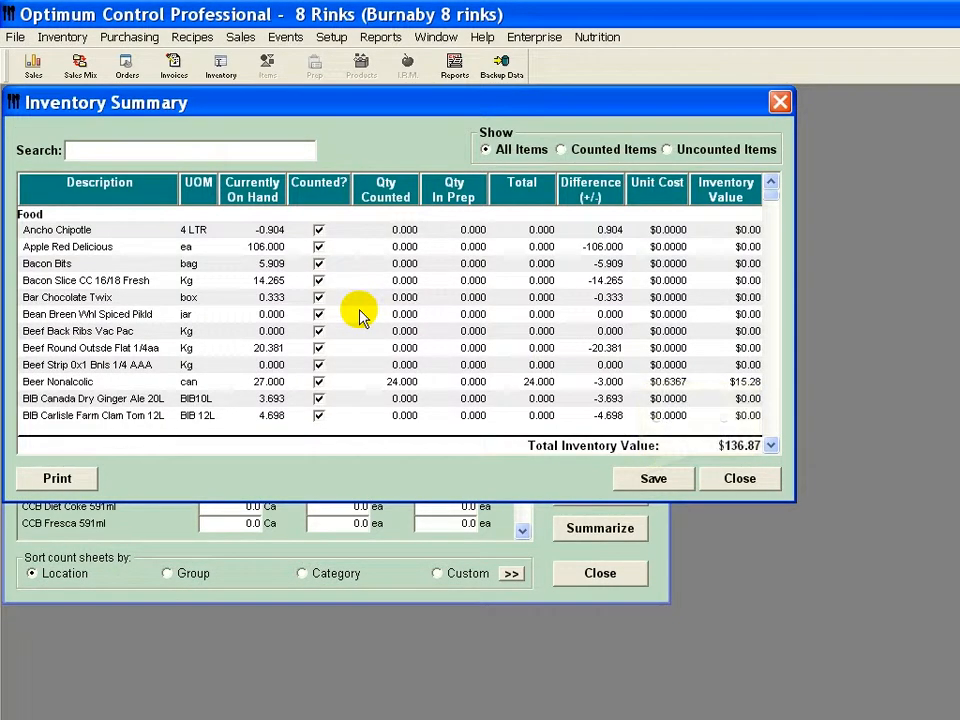
Step: Save the Food inventory summary, agree to finalize its counts, and close the summary
left_click(653, 478)
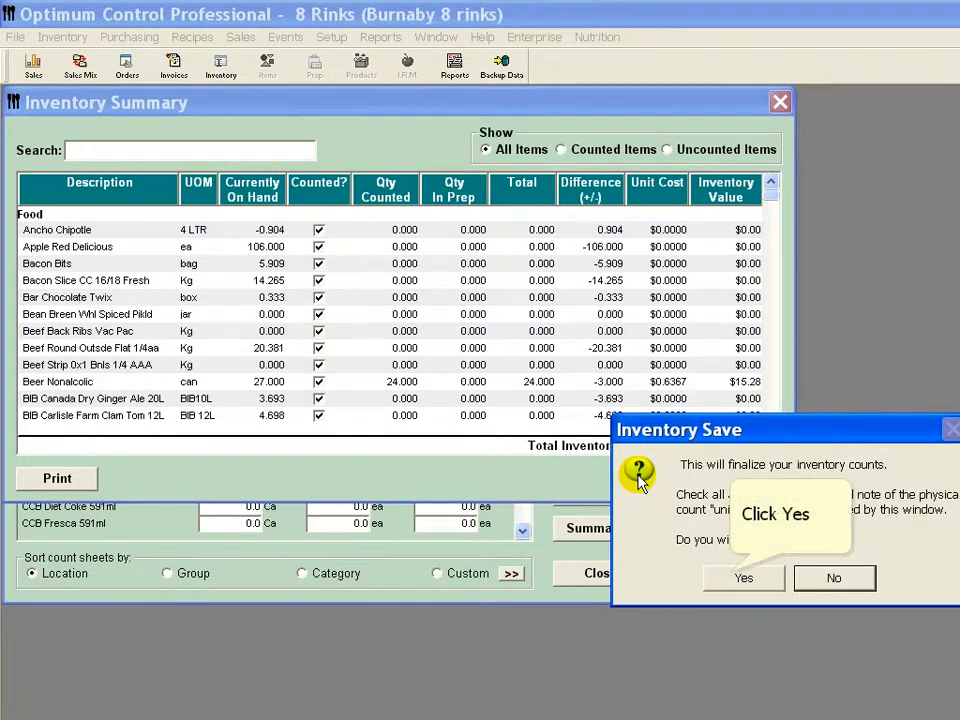
left_click(740, 578)
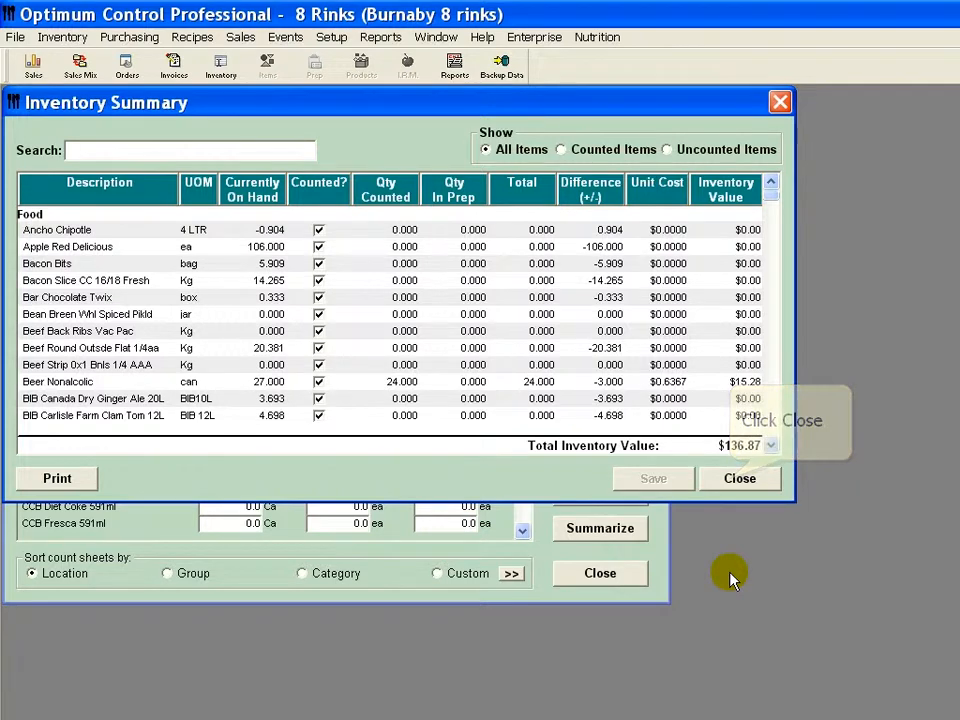
left_click(730, 485)
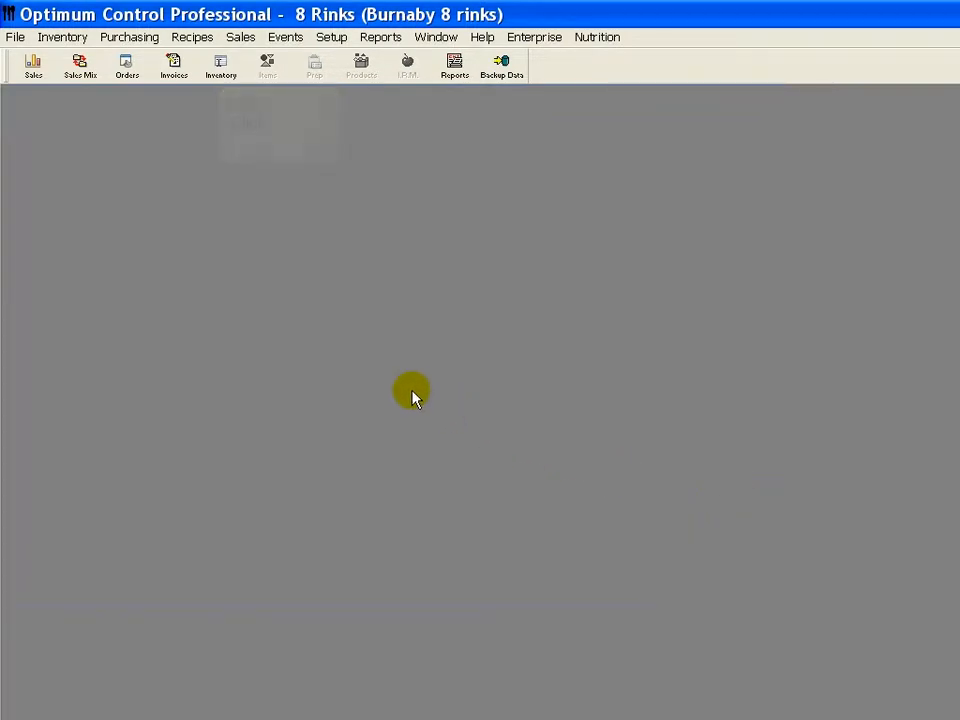
Step: Open the Liquor countsheet of the 7/2/2012 inventory
left_click(220, 67)
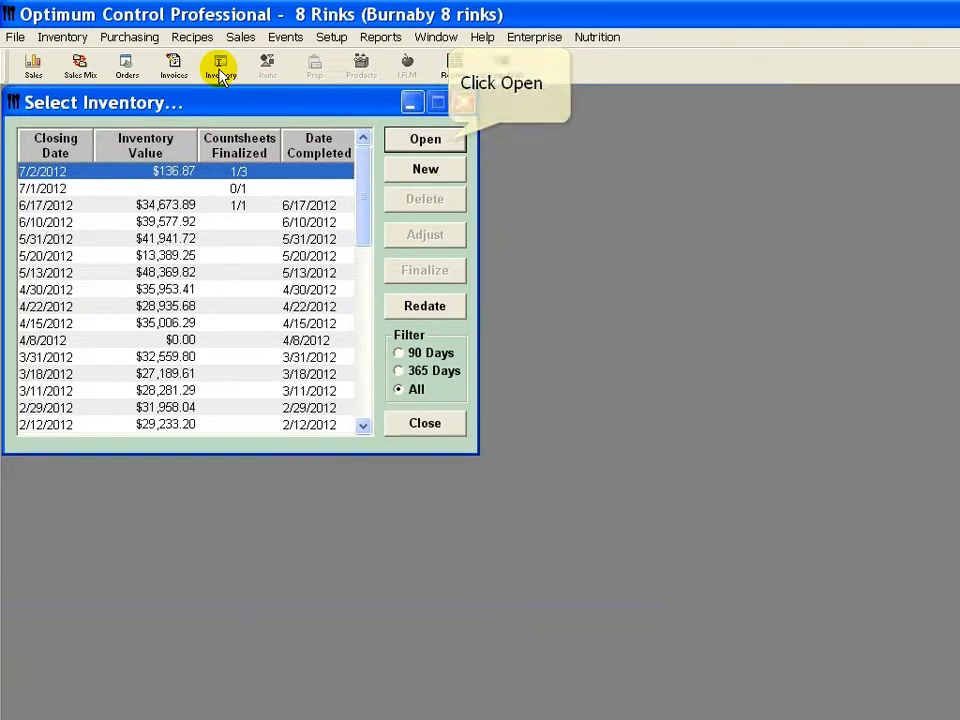
left_click(448, 146)
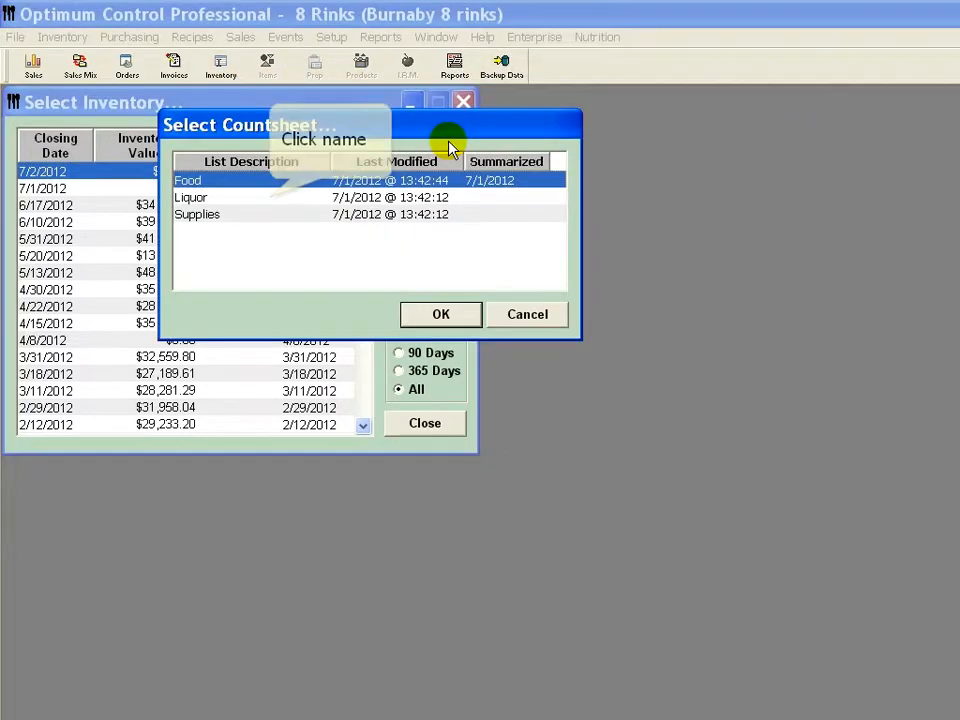
left_click(268, 197)
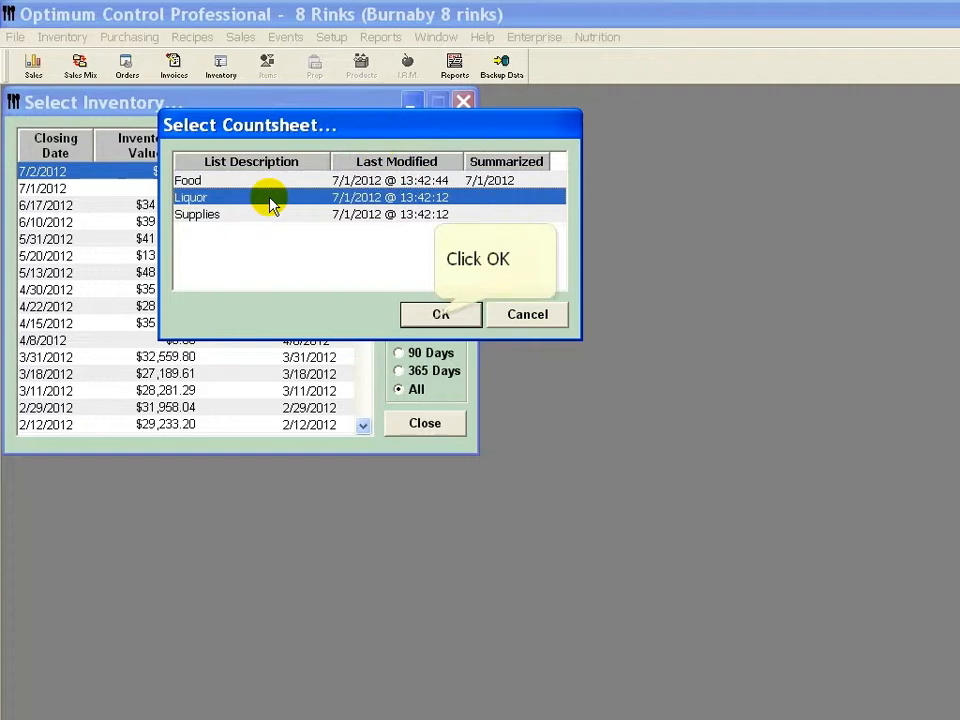
left_click(440, 316)
Step: Enter 1 purchase unit for each item from Keg Heineken through Keg Rickards White and from Bottled Budwiser through Bottled Canadian 67 Sublime
left_click(248, 270)
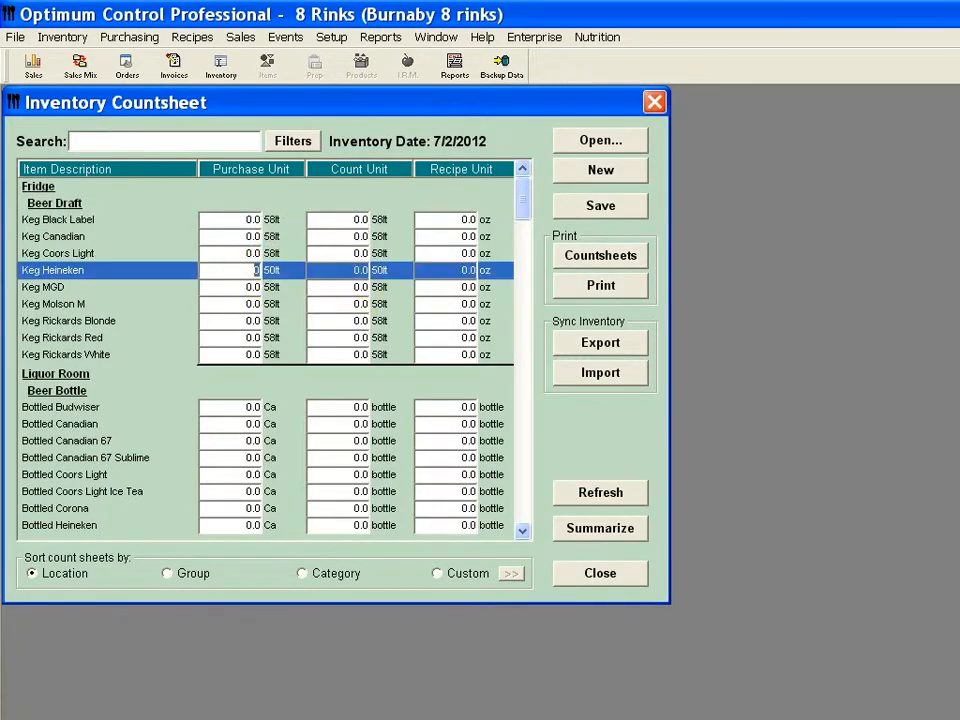
type("1 1 1 1 1 1 1 1 1 ")
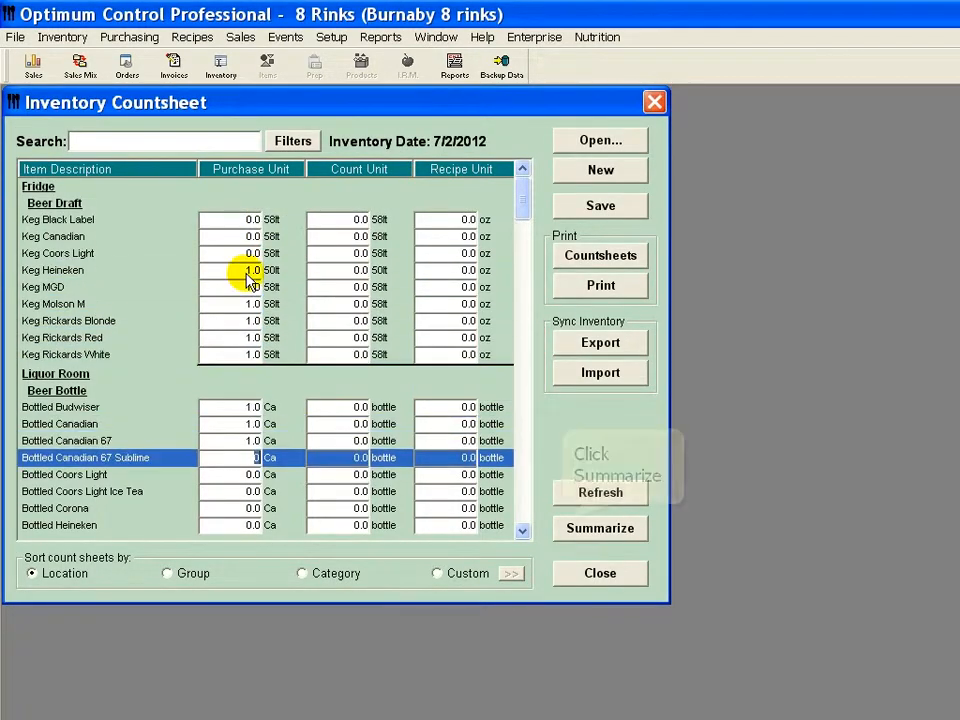
type("1")
Step: Summarize the Liquor countsheet, answering Yes that all invoices, Sales Mix, Daily Sales and Waste are entered to date
left_click(563, 528)
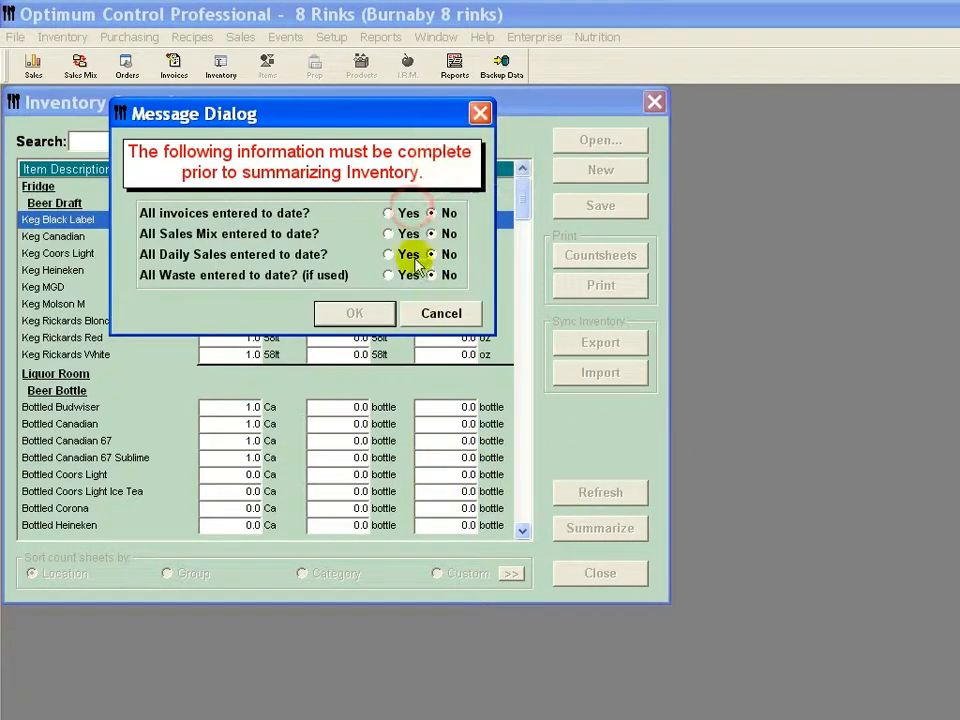
left_click(411, 213)
left_click(411, 234)
left_click(411, 254)
left_click(411, 275)
left_click(368, 302)
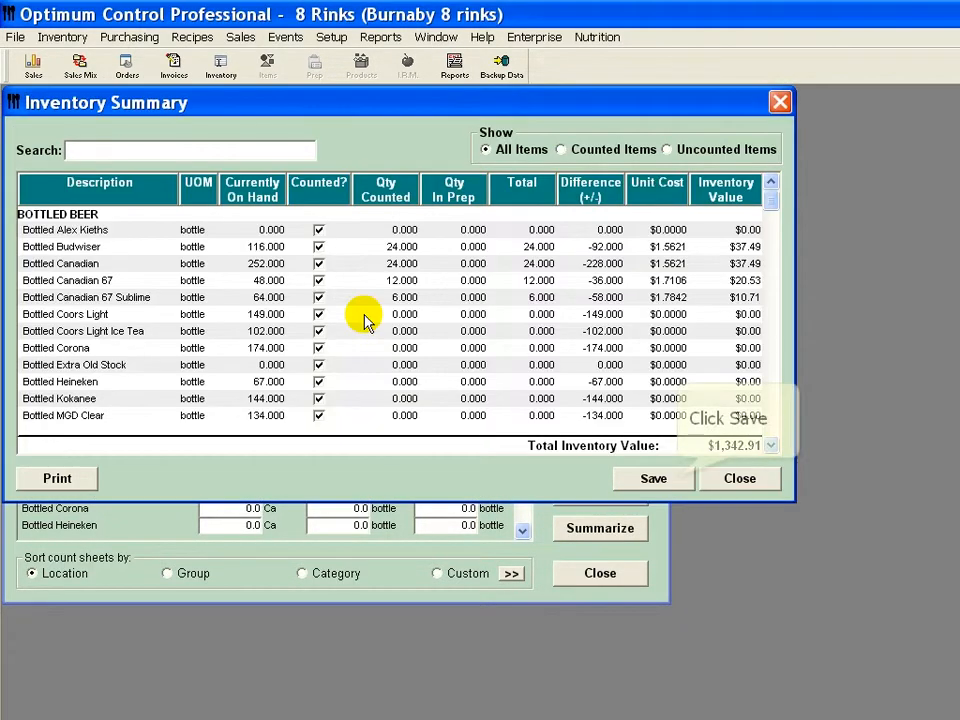
Step: Save the Liquor inventory summary, agree to finalize its counts, and close the summary
left_click(653, 478)
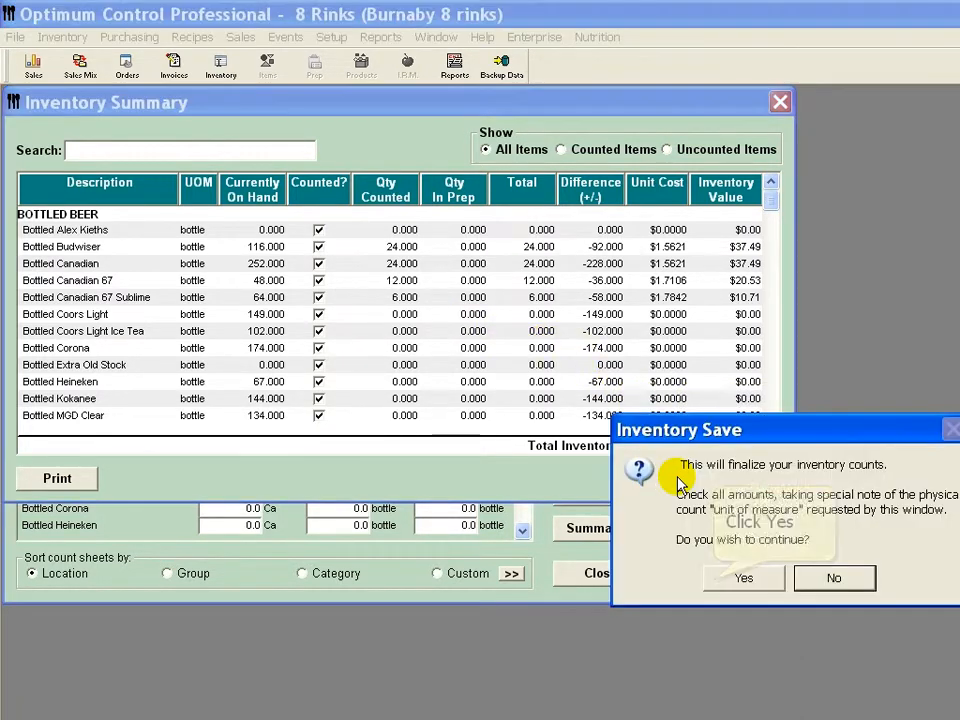
left_click(714, 585)
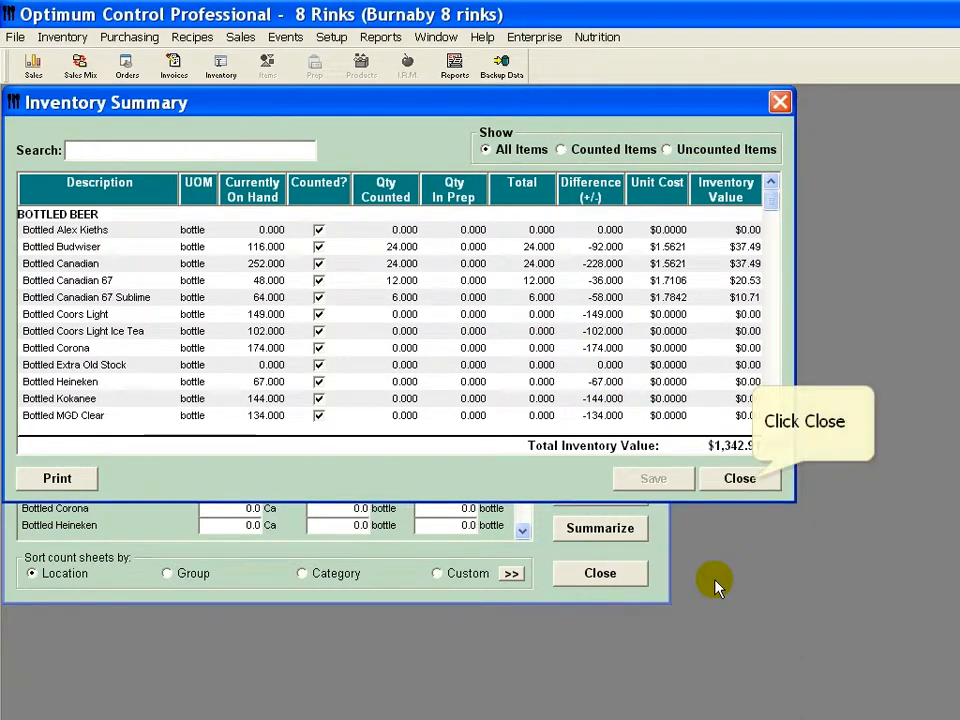
left_click(739, 478)
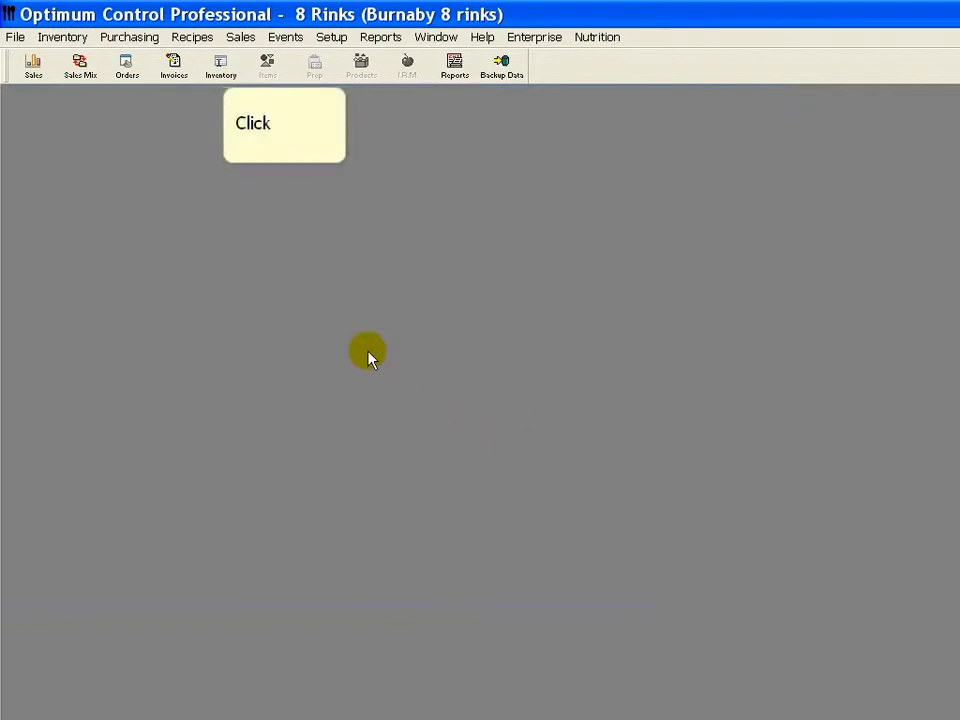
Step: Open the Supplies countsheet of the 7/2/2012 inventory
left_click(222, 70)
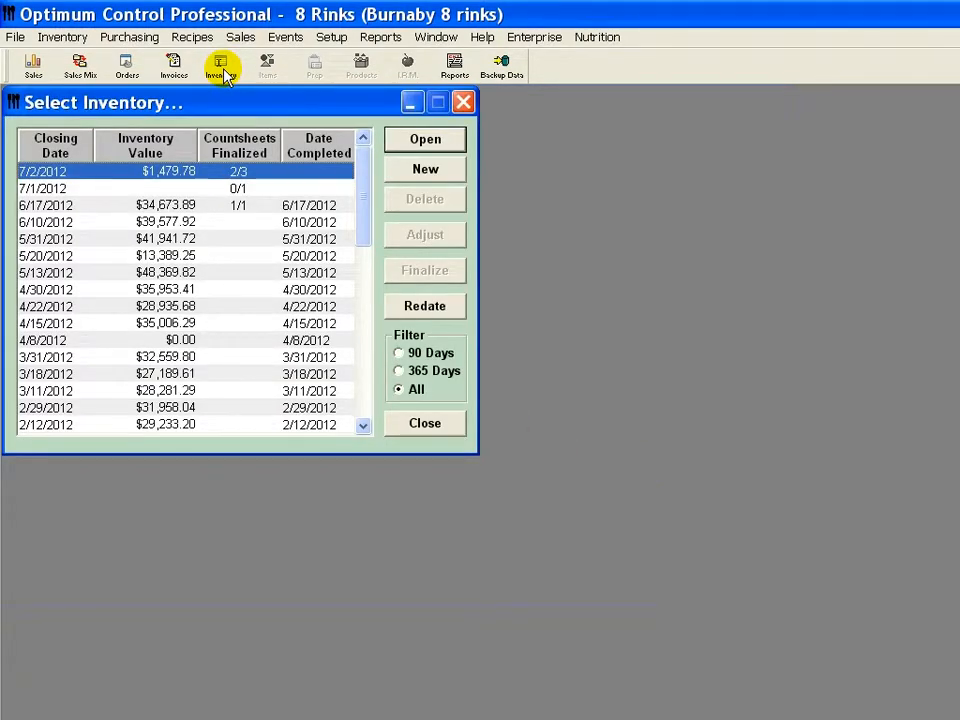
left_click(425, 140)
left_click(212, 214)
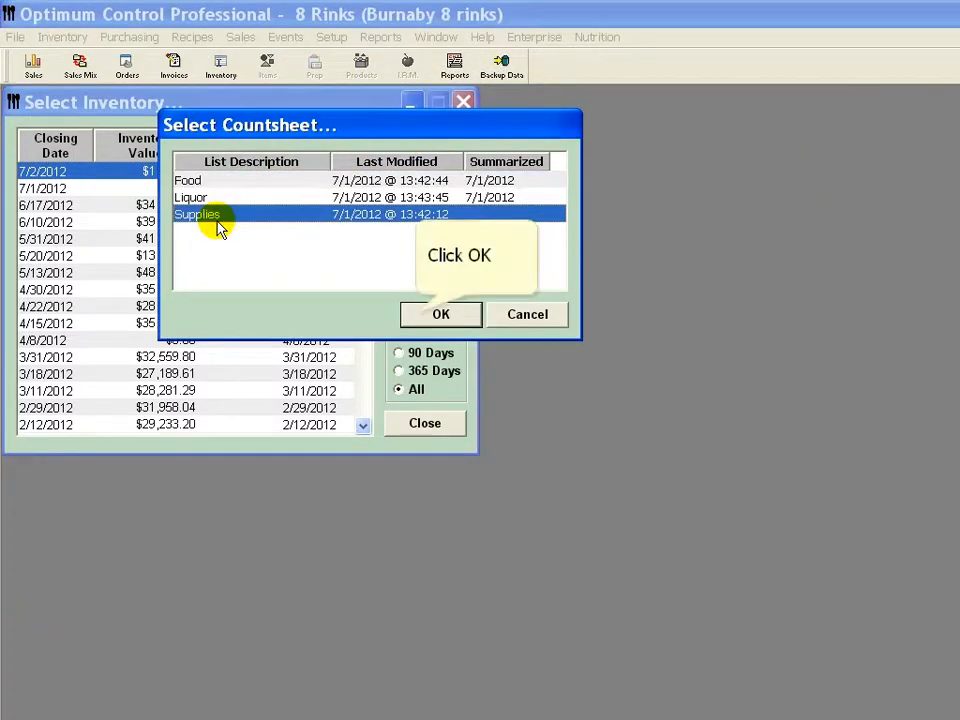
left_click(418, 316)
Step: Enter 1 purchase unit from the second Fuel Canned Heat row through Bag Garbage Strong Blk 30x38 and 11 for Bag Garbage Strong Blk 35x50, and save
left_click(233, 287)
type("1")
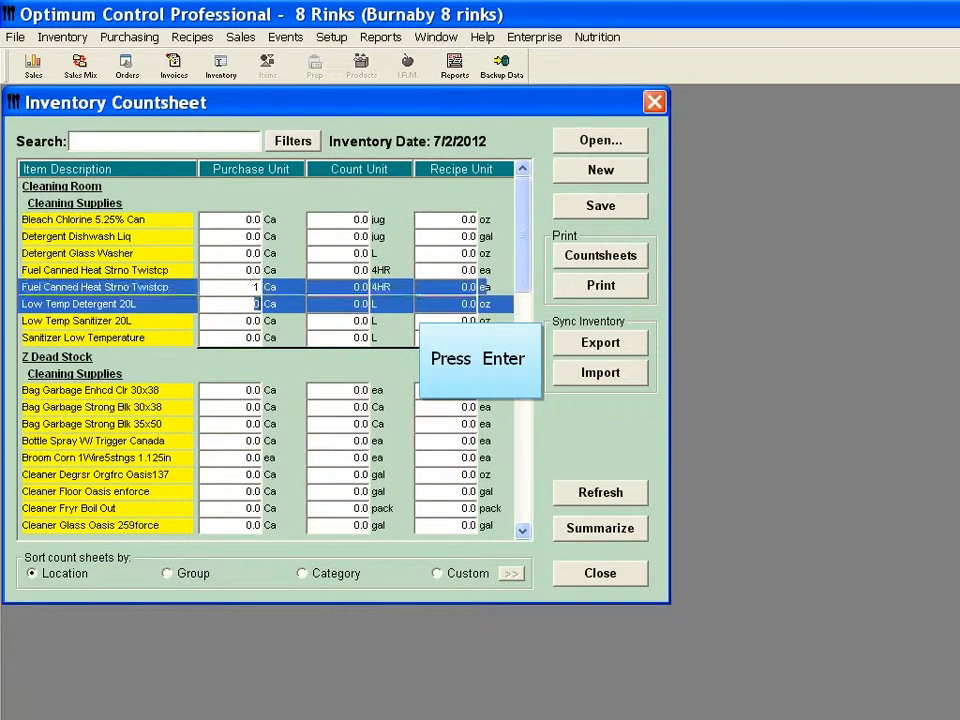
type(" 1")
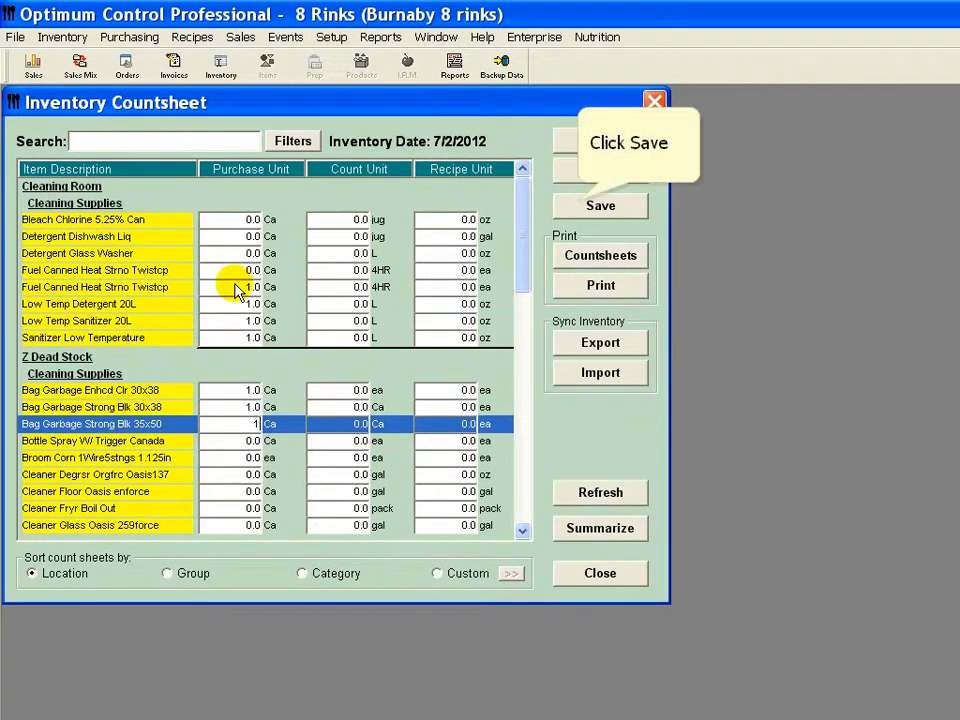
type(" 1 1 1 1 11")
left_click(580, 205)
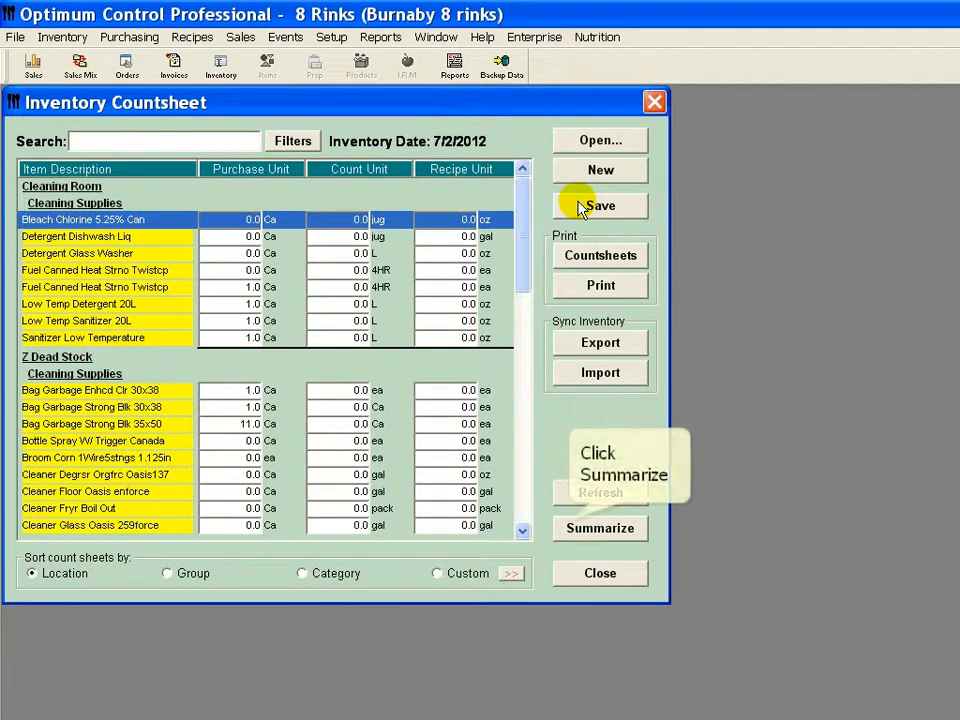
Step: Summarize the Supplies countsheet, answering Yes to the questions about invoices, Sales Mix and Daily Sales being entered to date
left_click(570, 530)
left_click(400, 217)
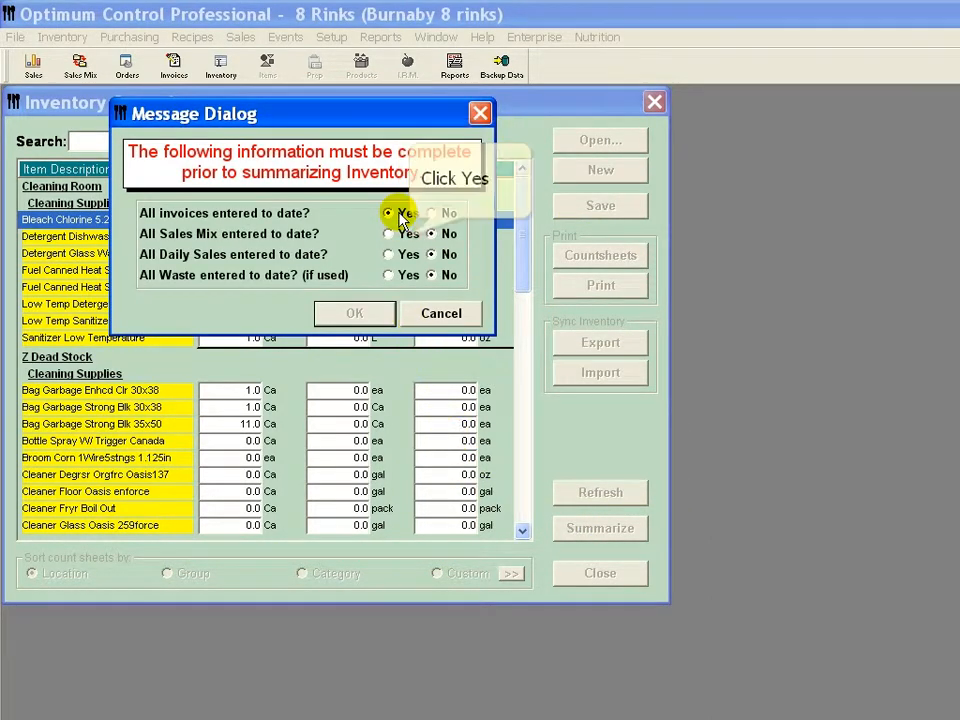
left_click(406, 235)
left_click(406, 254)
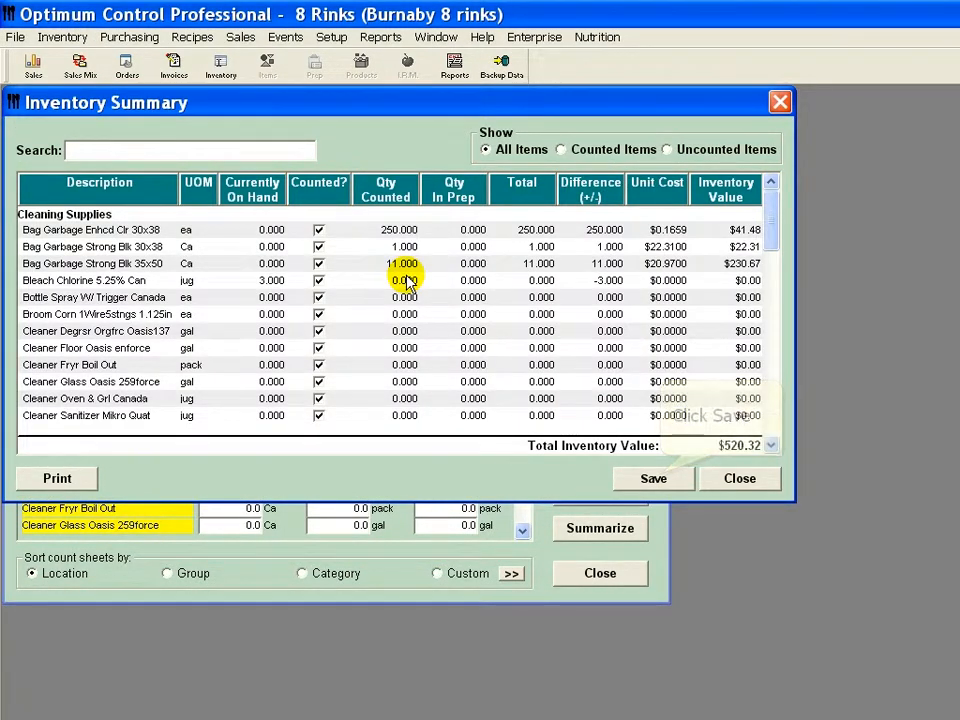
Step: Save the Supplies inventory summary, finalize its counts, and agree to finalize the whole inventory for the period
left_click(653, 478)
left_click(743, 578)
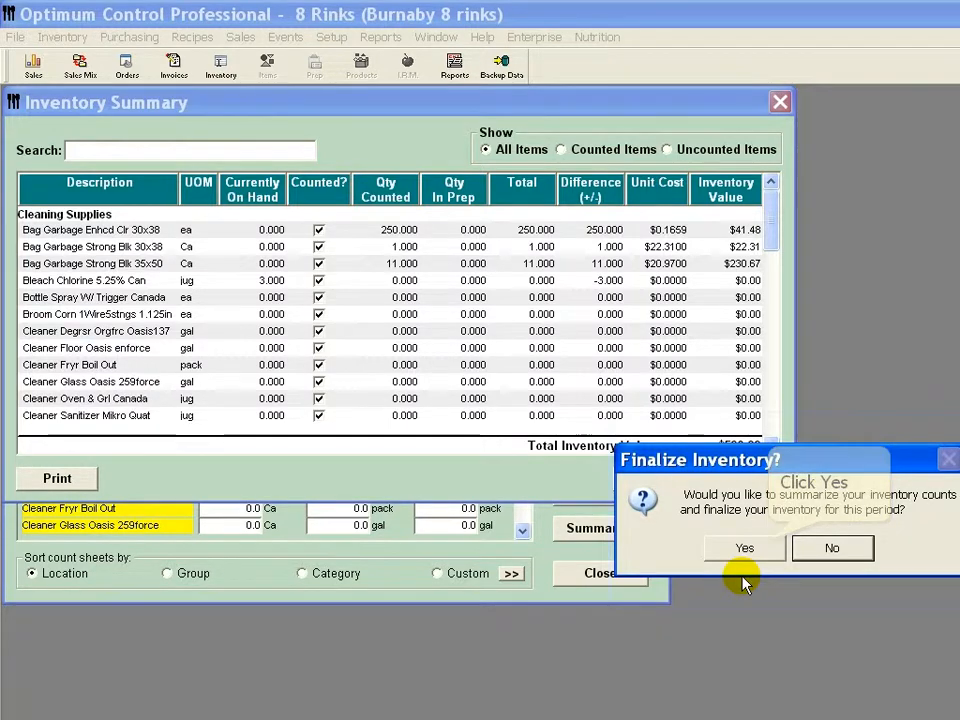
left_click(762, 552)
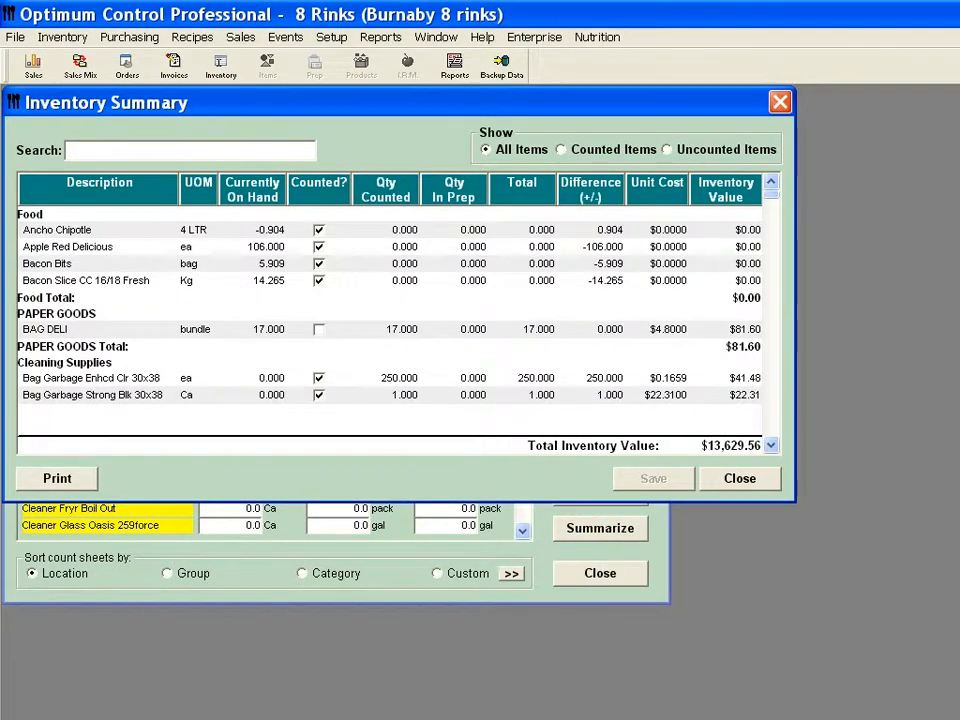